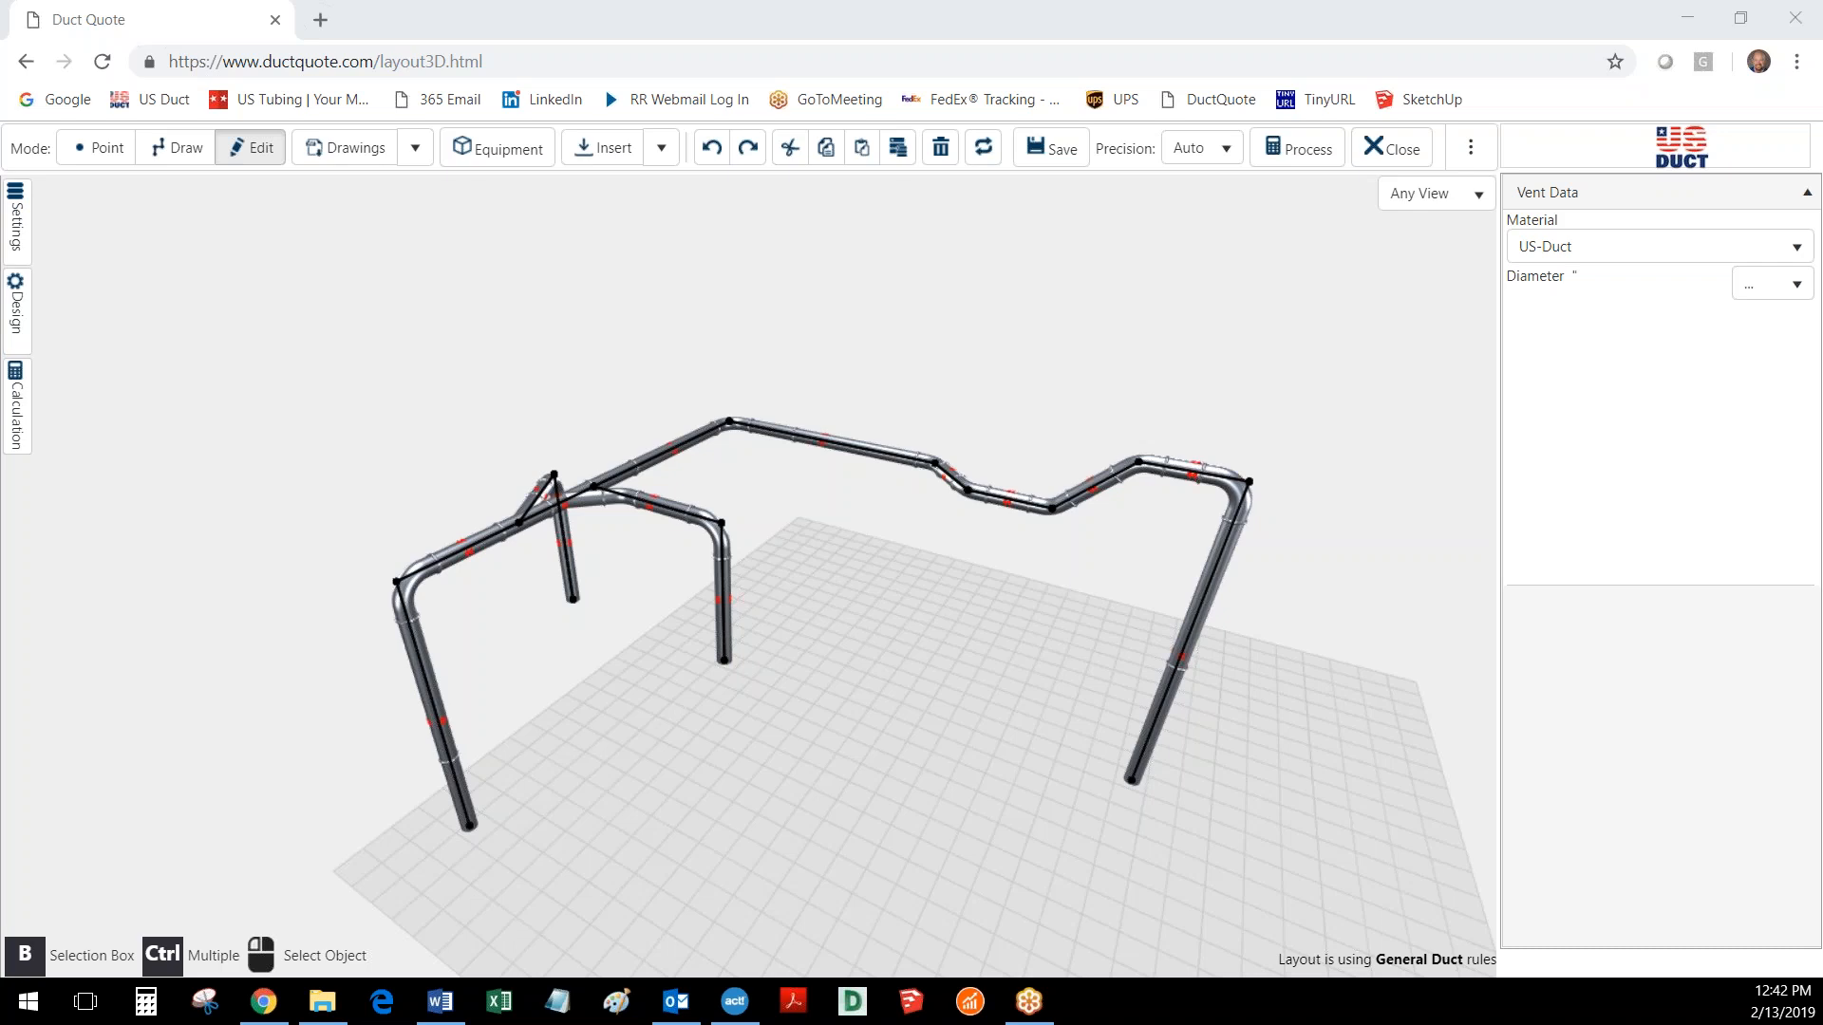
pyautogui.click(1769, 298)
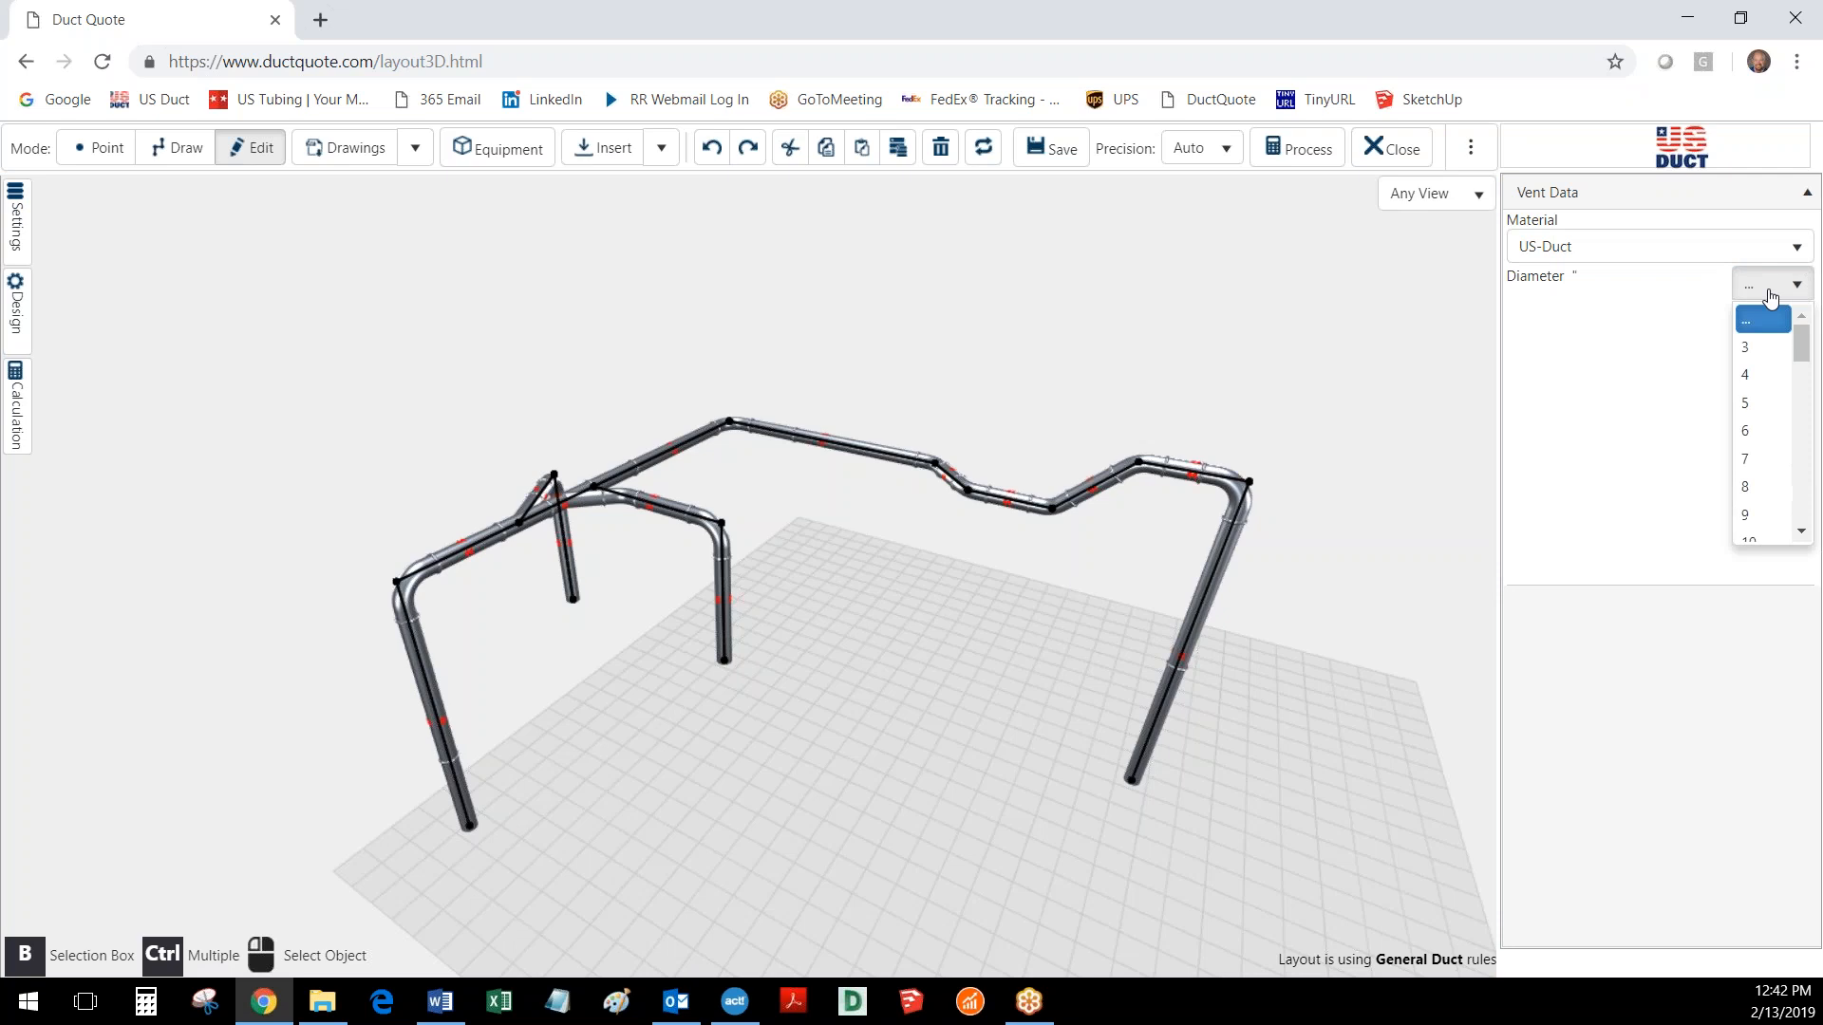
pyautogui.click(1770, 298)
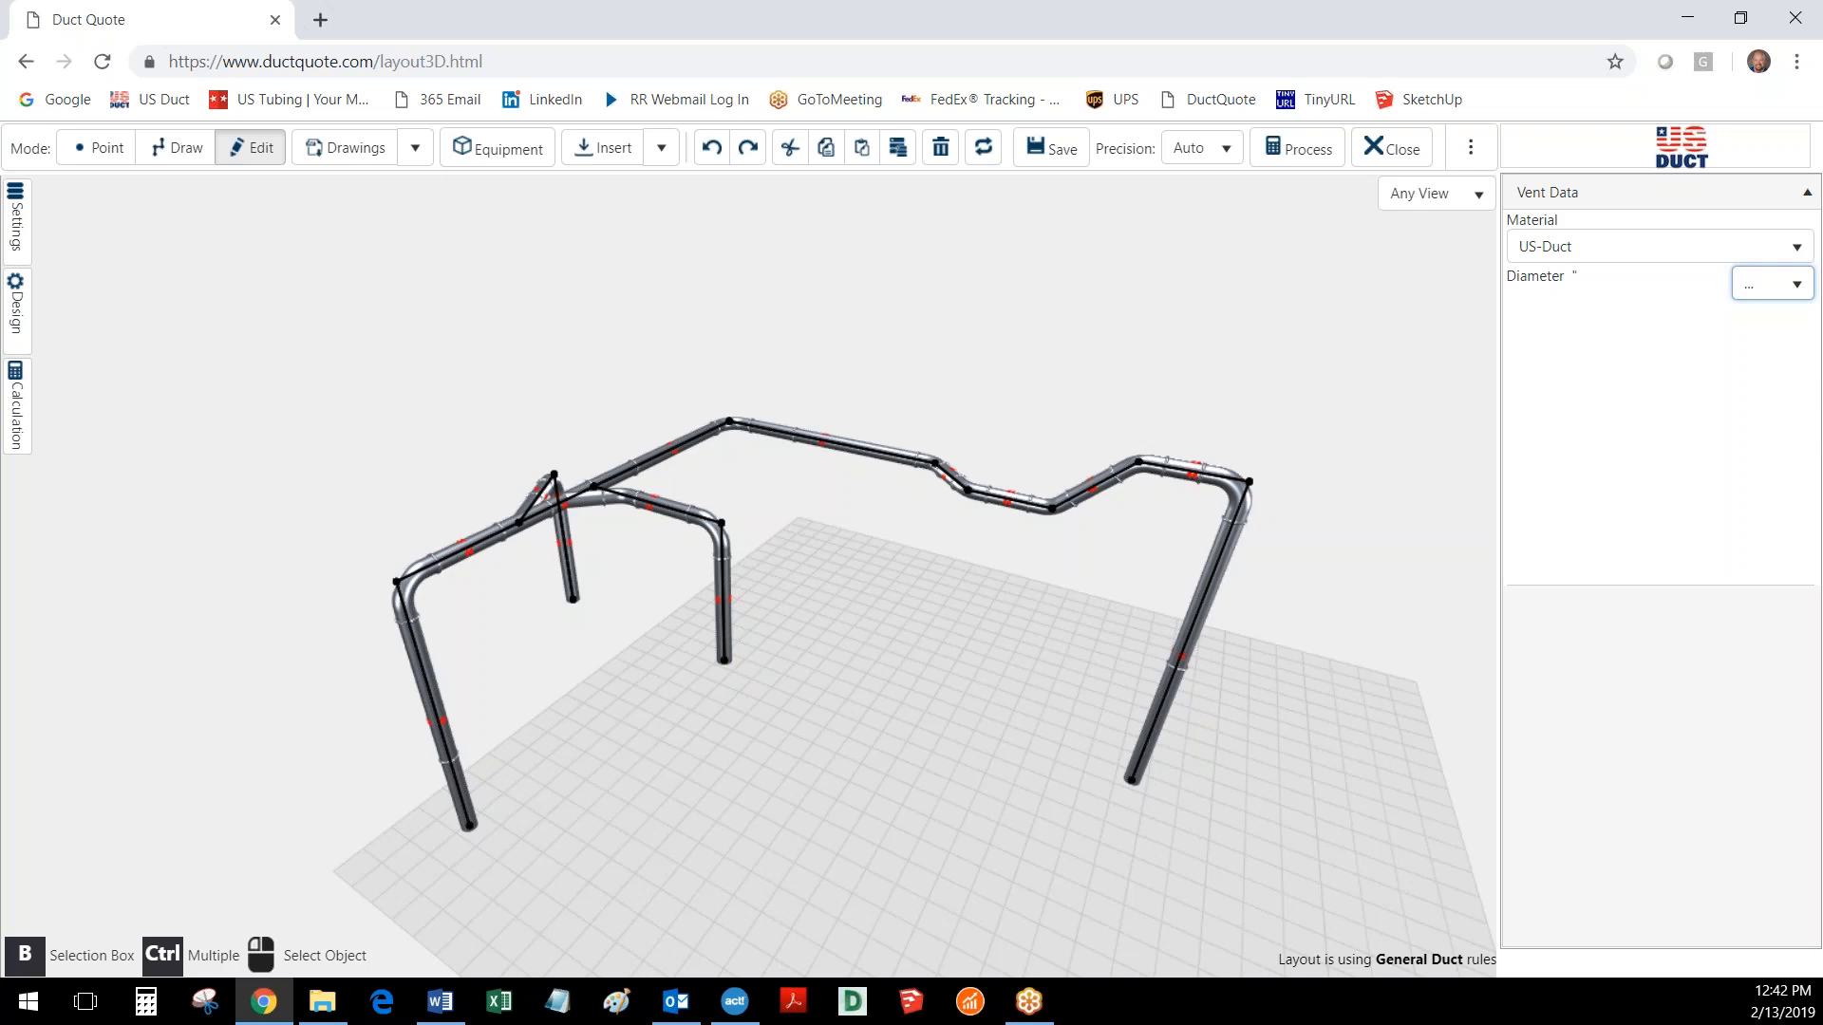
pyautogui.click(1104, 665)
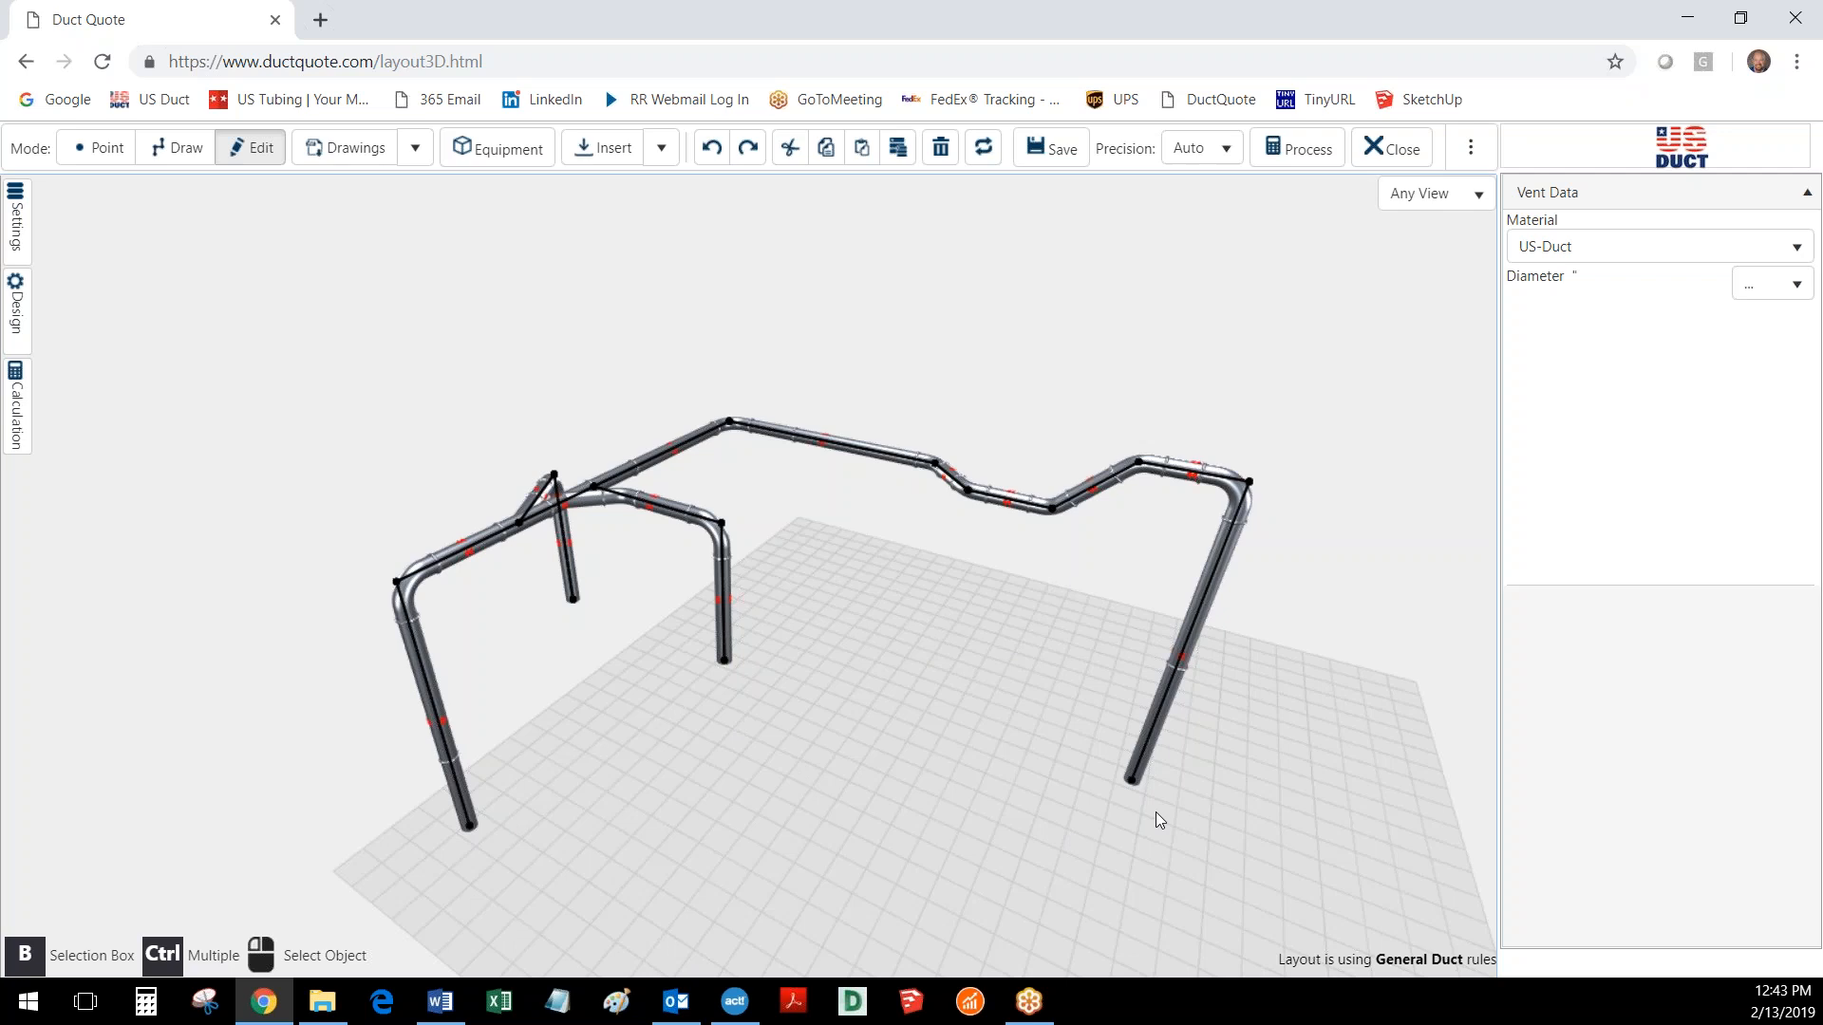
pyautogui.moveTo(1209, 773)
pyautogui.mouseDown()
pyautogui.moveTo(1147, 770)
pyautogui.moveTo(1202, 784)
pyautogui.mouseUp()
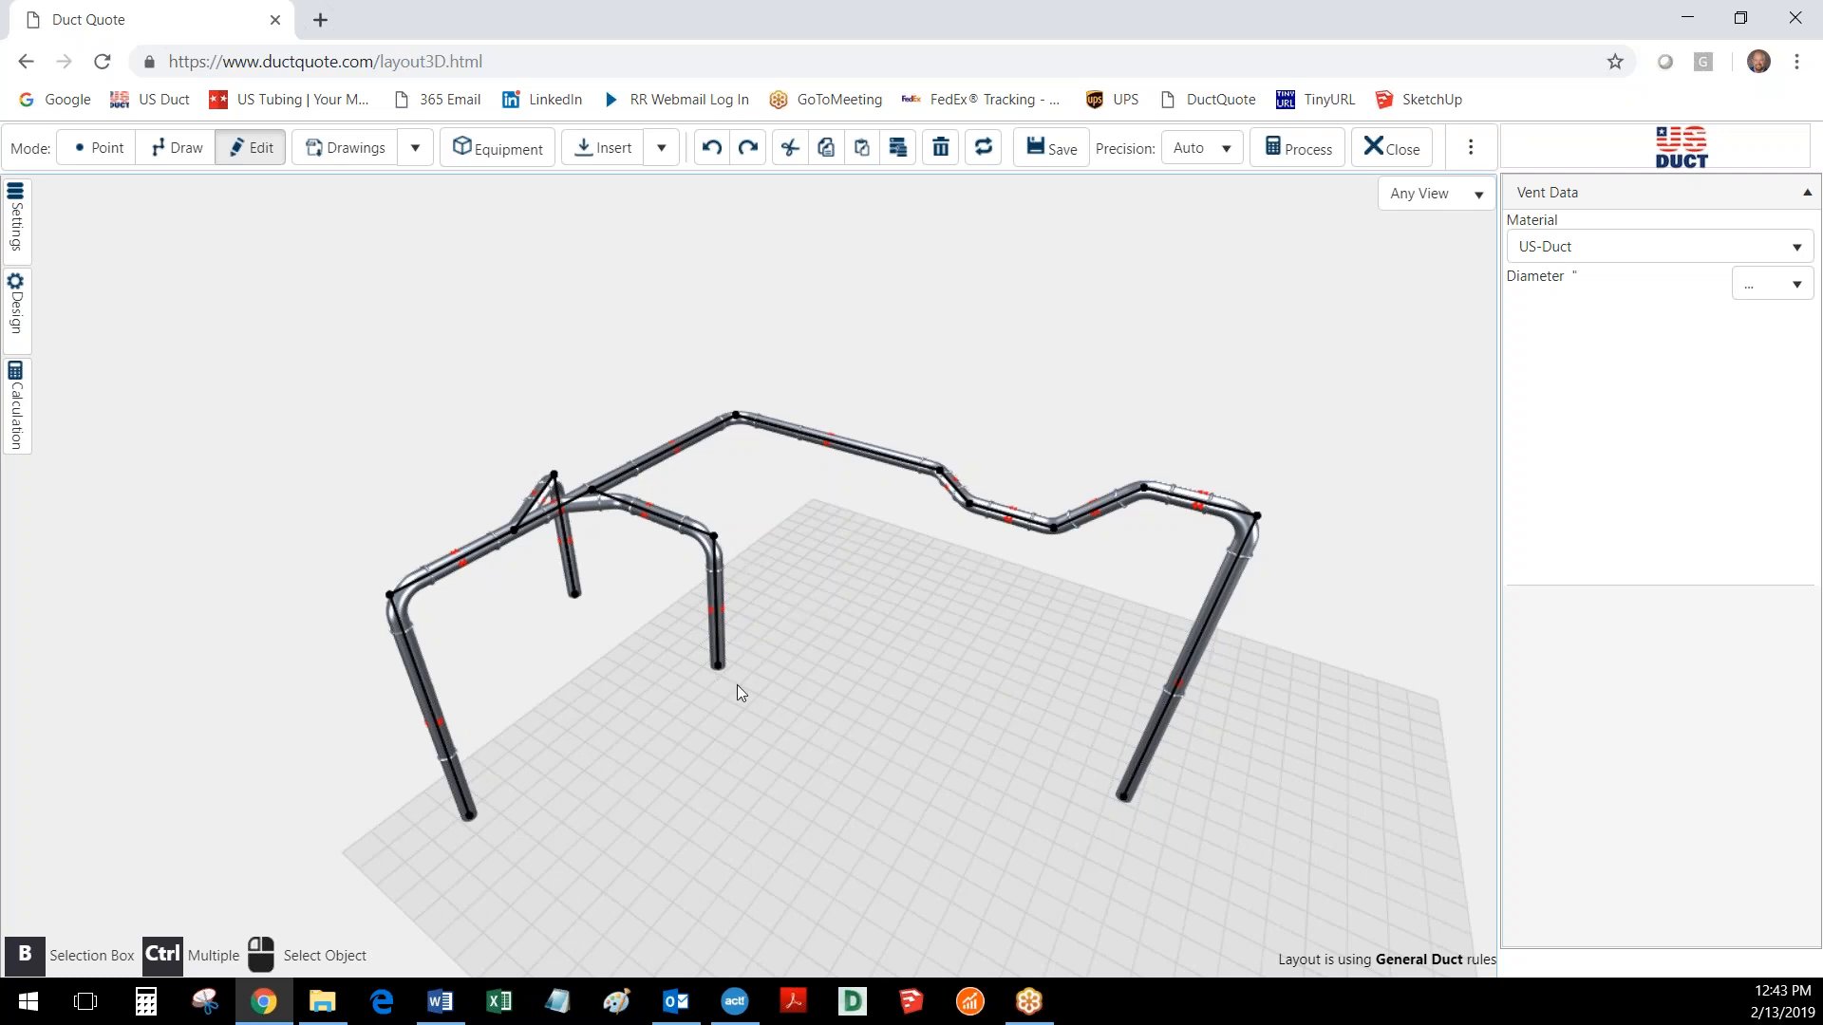
pyautogui.moveTo(609, 823); pyautogui.dragTo(688, 706, button='right')
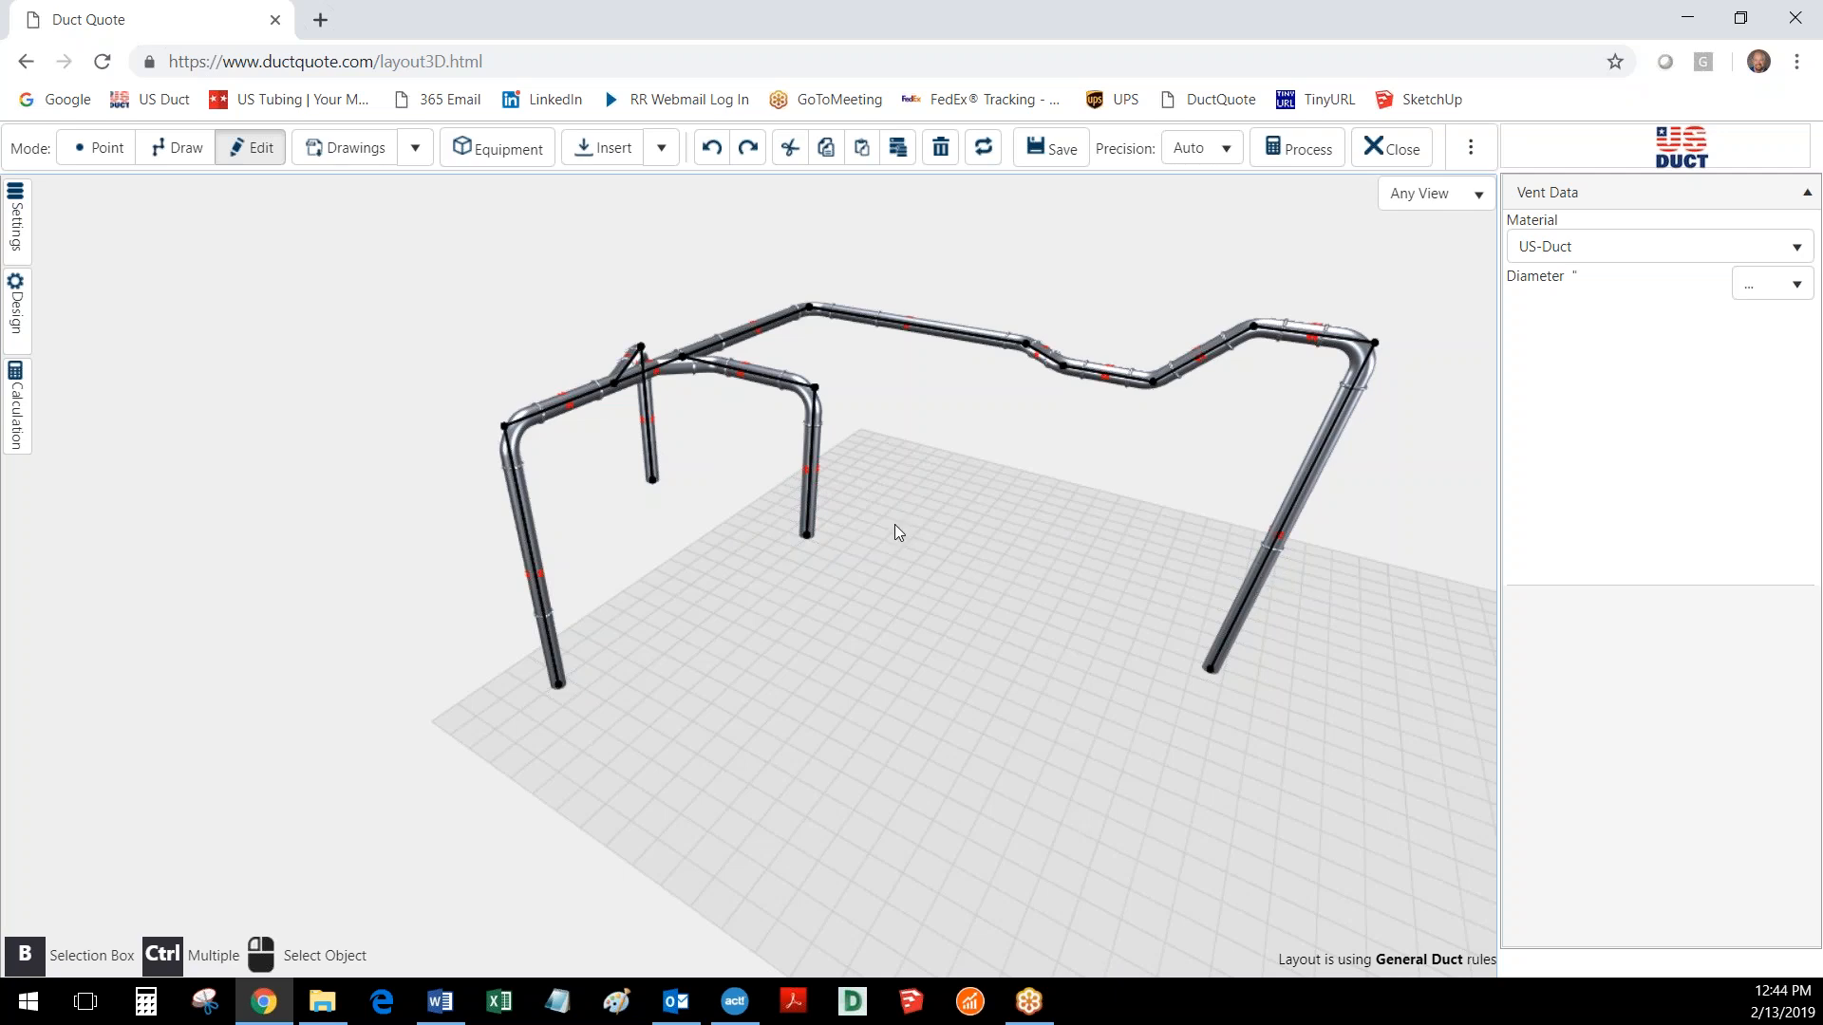
# - Set the diameter of the short vertical drop on the branch inside the duct loop to 4 inches
pyautogui.click(1273, 544)
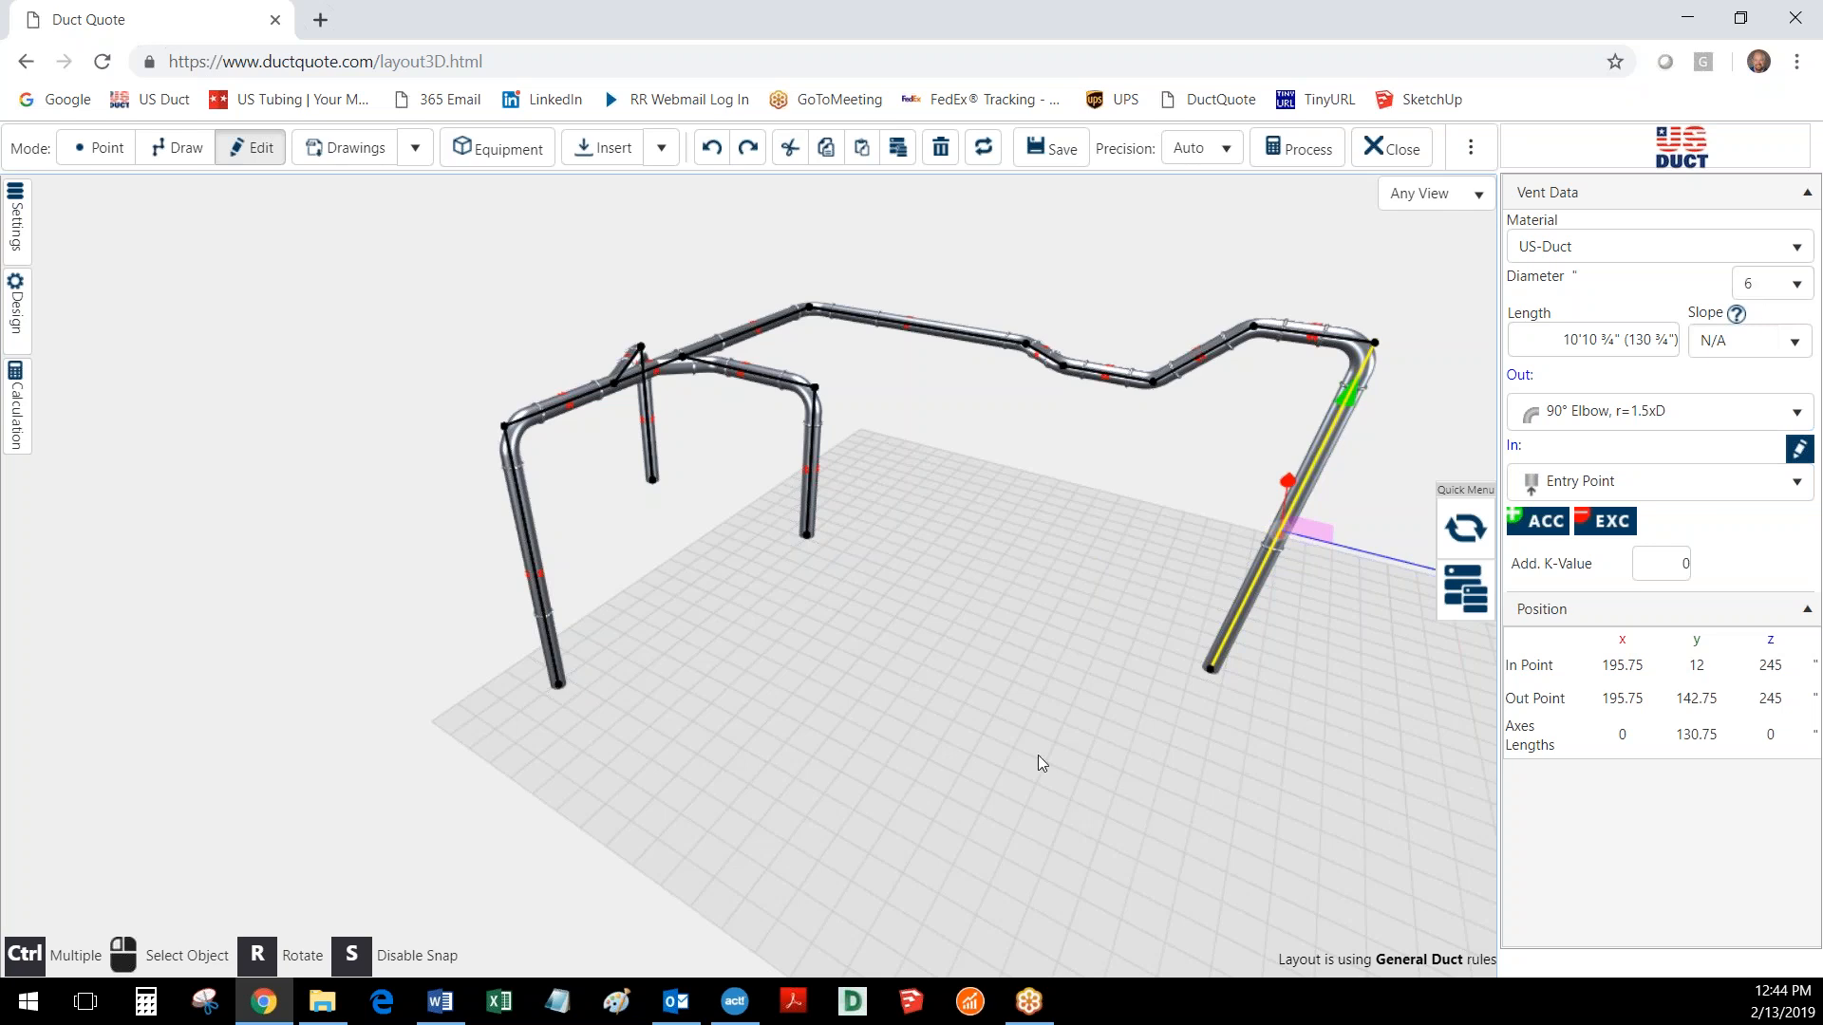
pyautogui.click(813, 487)
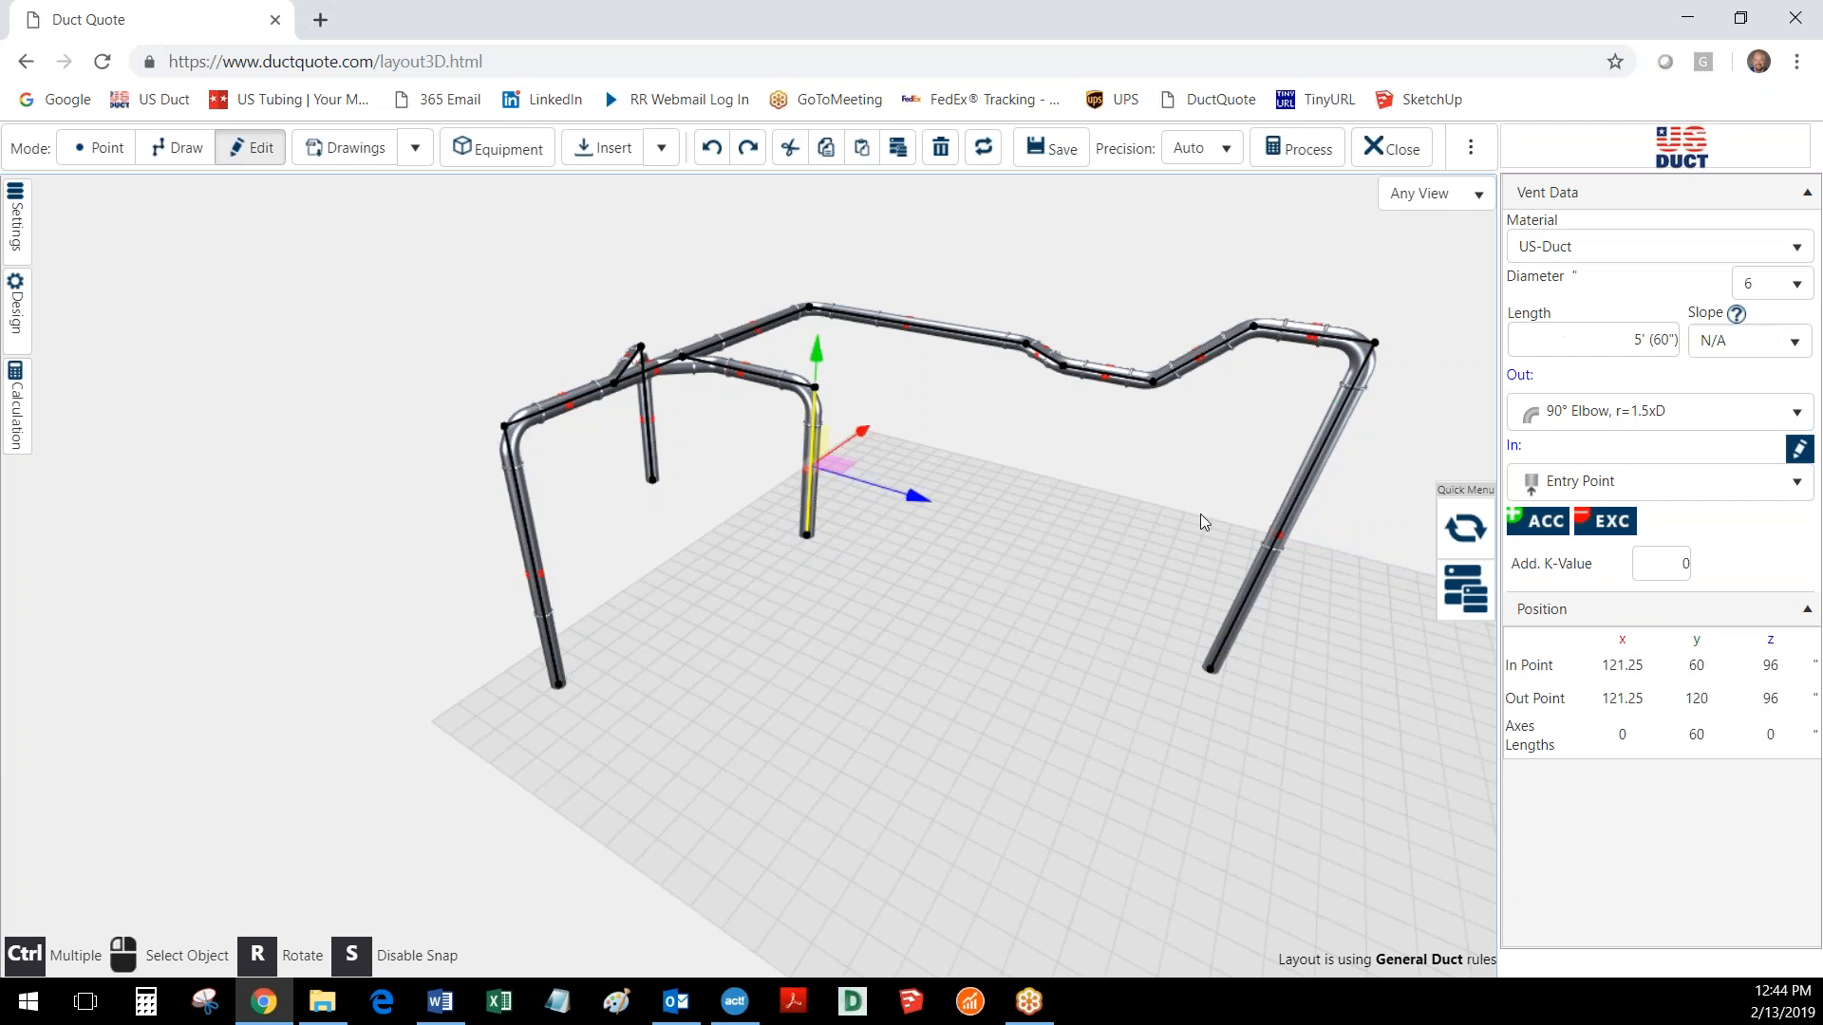
pyautogui.click(1764, 284)
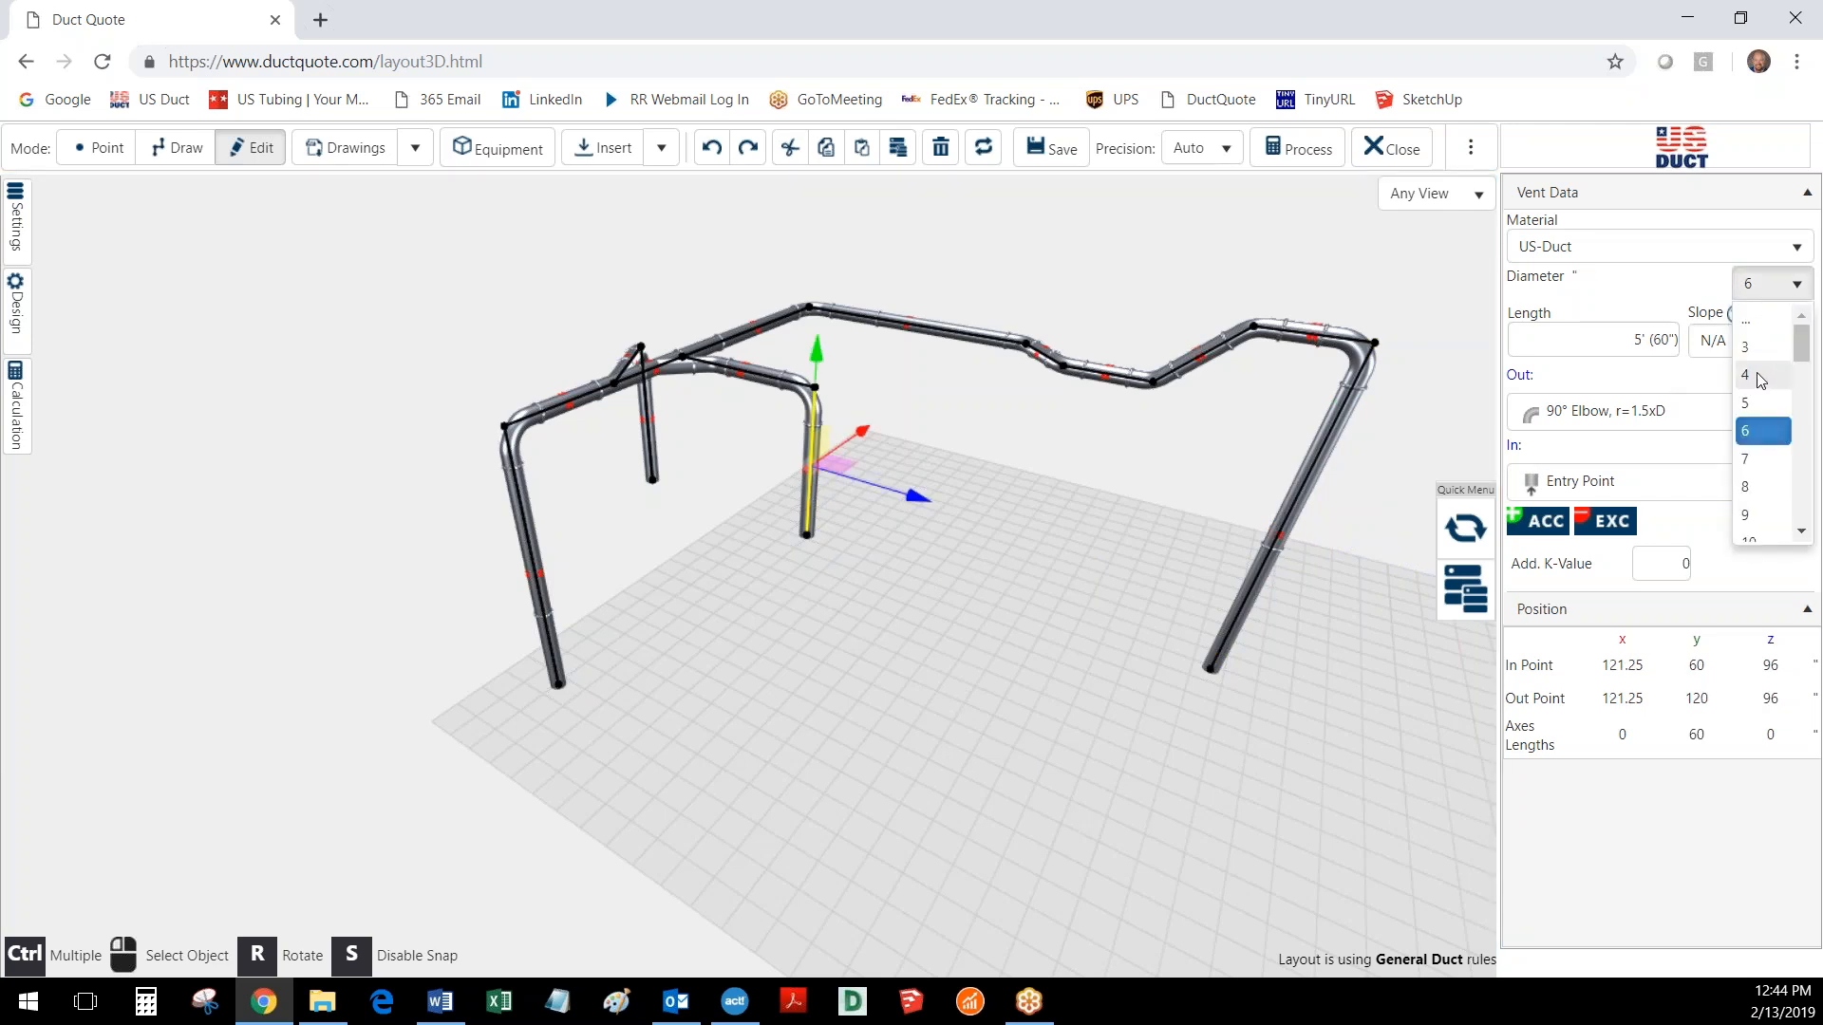
pyautogui.click(1761, 376)
# - Set the diameter of the other short vertical drop, on the opposite side of the trunk, to 8 inches and deselect it
pyautogui.moveTo(641, 748); pyautogui.dragTo(940, 754)
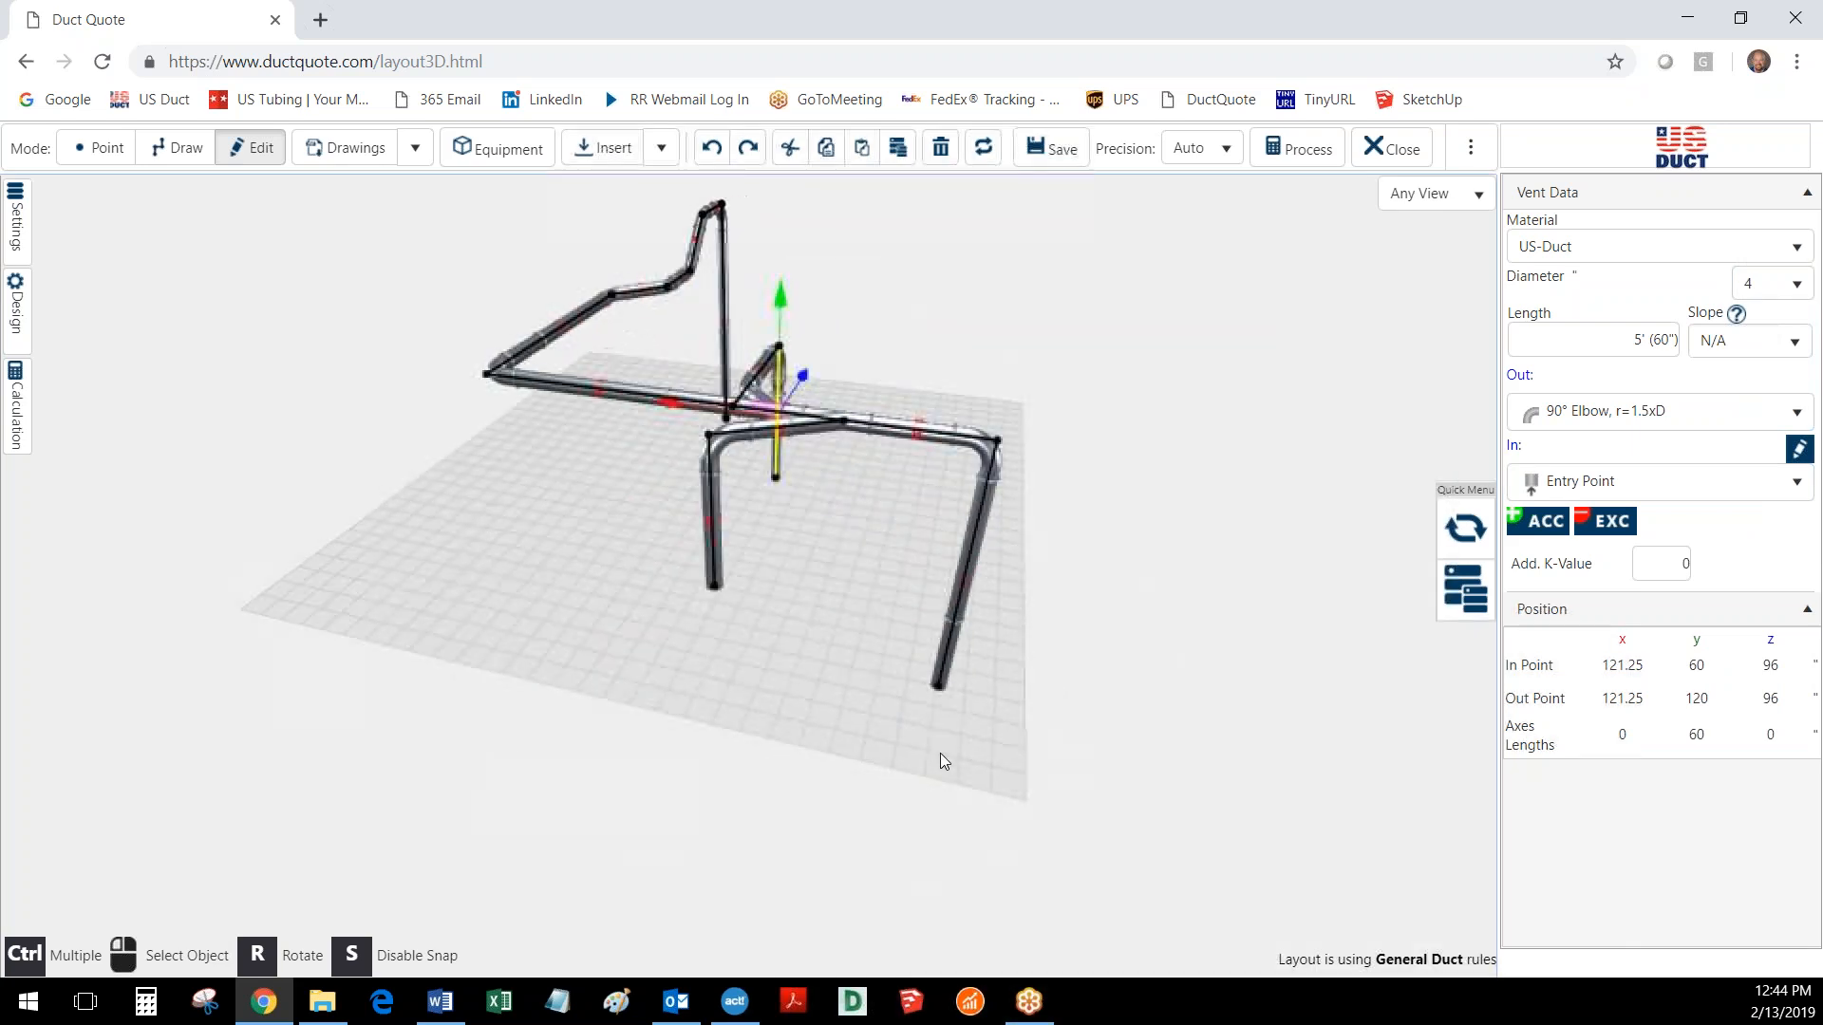
pyautogui.click(714, 549)
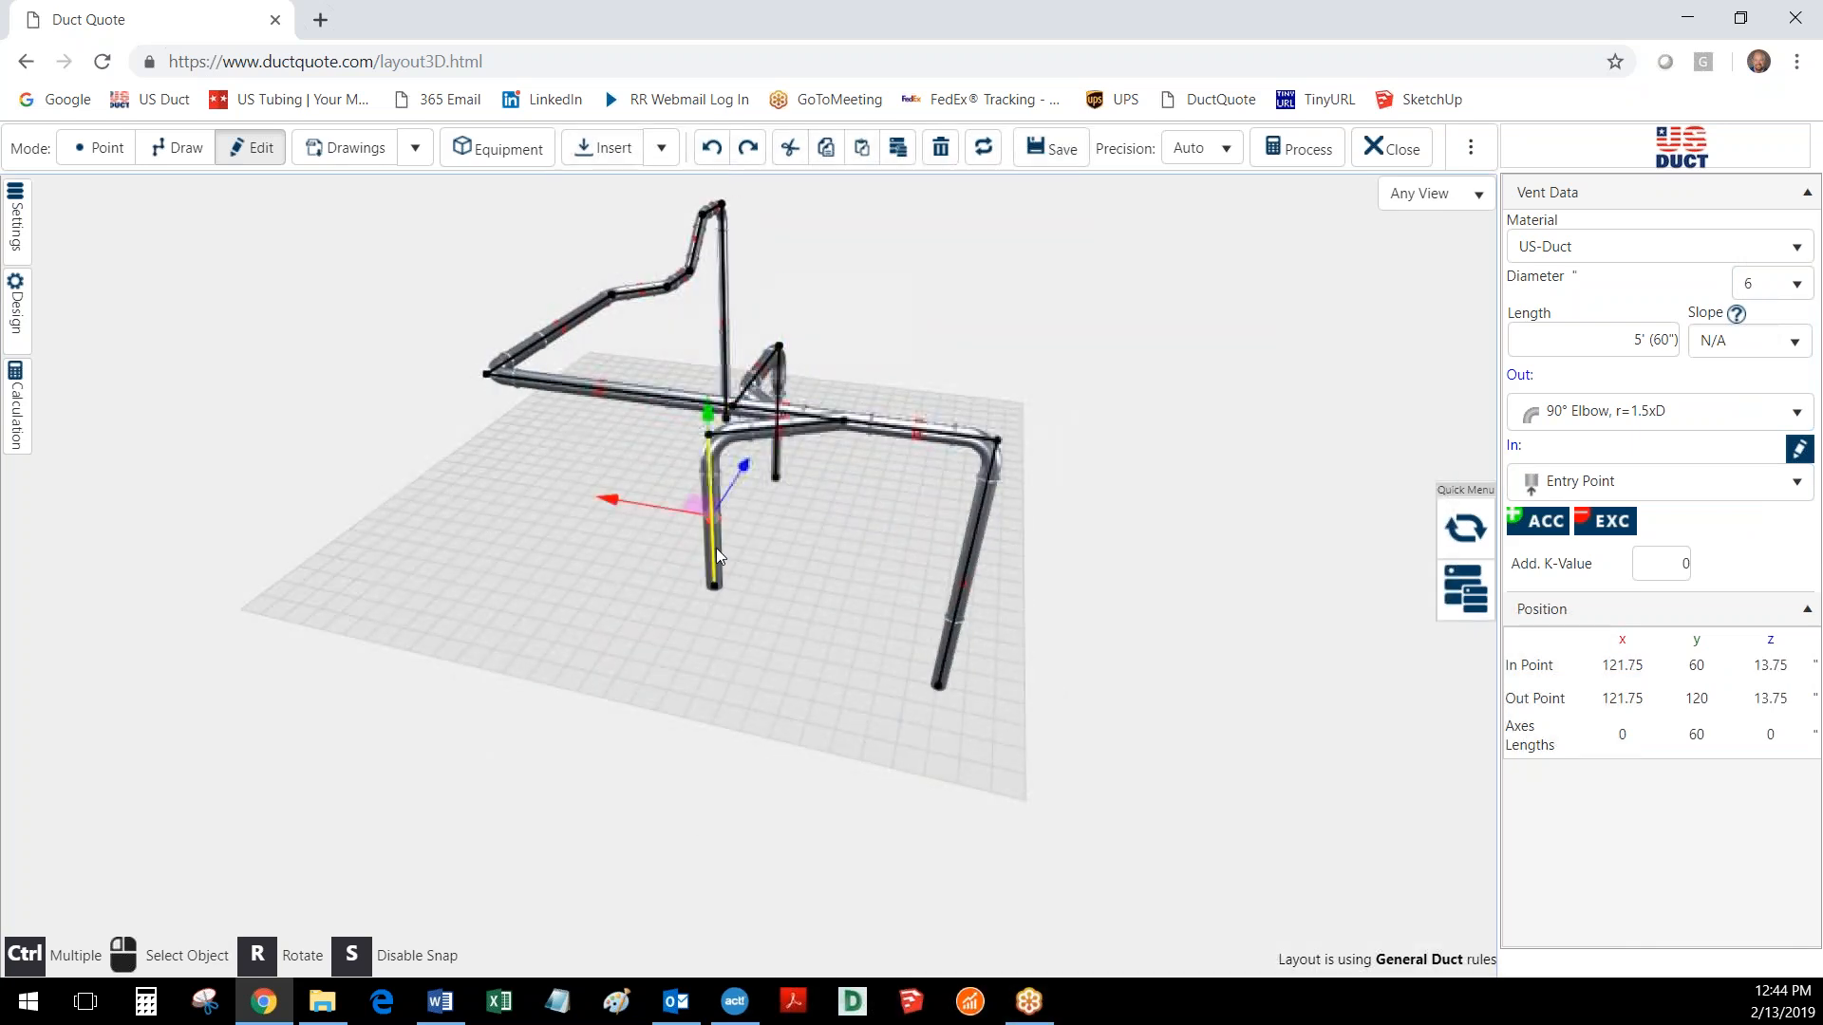
pyautogui.click(1768, 297)
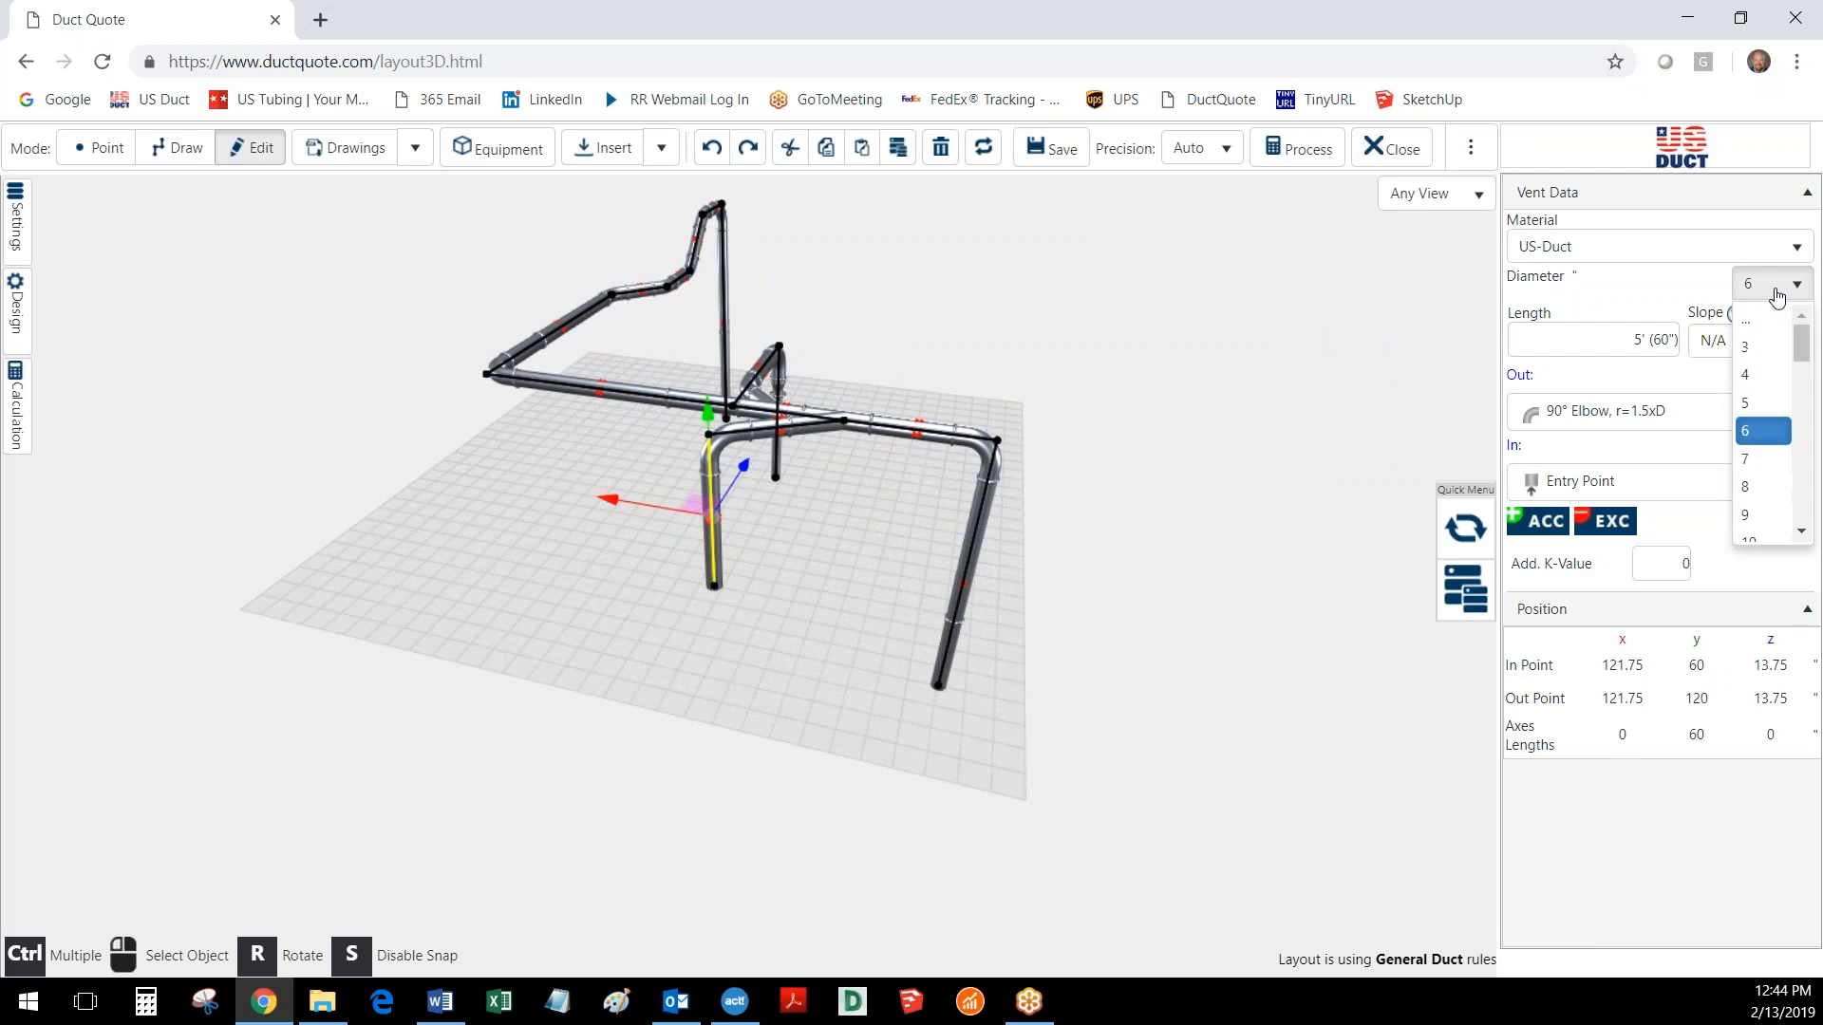
pyautogui.click(1759, 488)
pyautogui.click(811, 681)
pyautogui.moveTo(830, 634)
pyautogui.mouseDown()
pyautogui.moveTo(603, 648)
pyautogui.moveTo(493, 615)
pyautogui.moveTo(476, 633)
pyautogui.moveTo(863, 636)
pyautogui.moveTo(822, 634)
pyautogui.mouseUp()
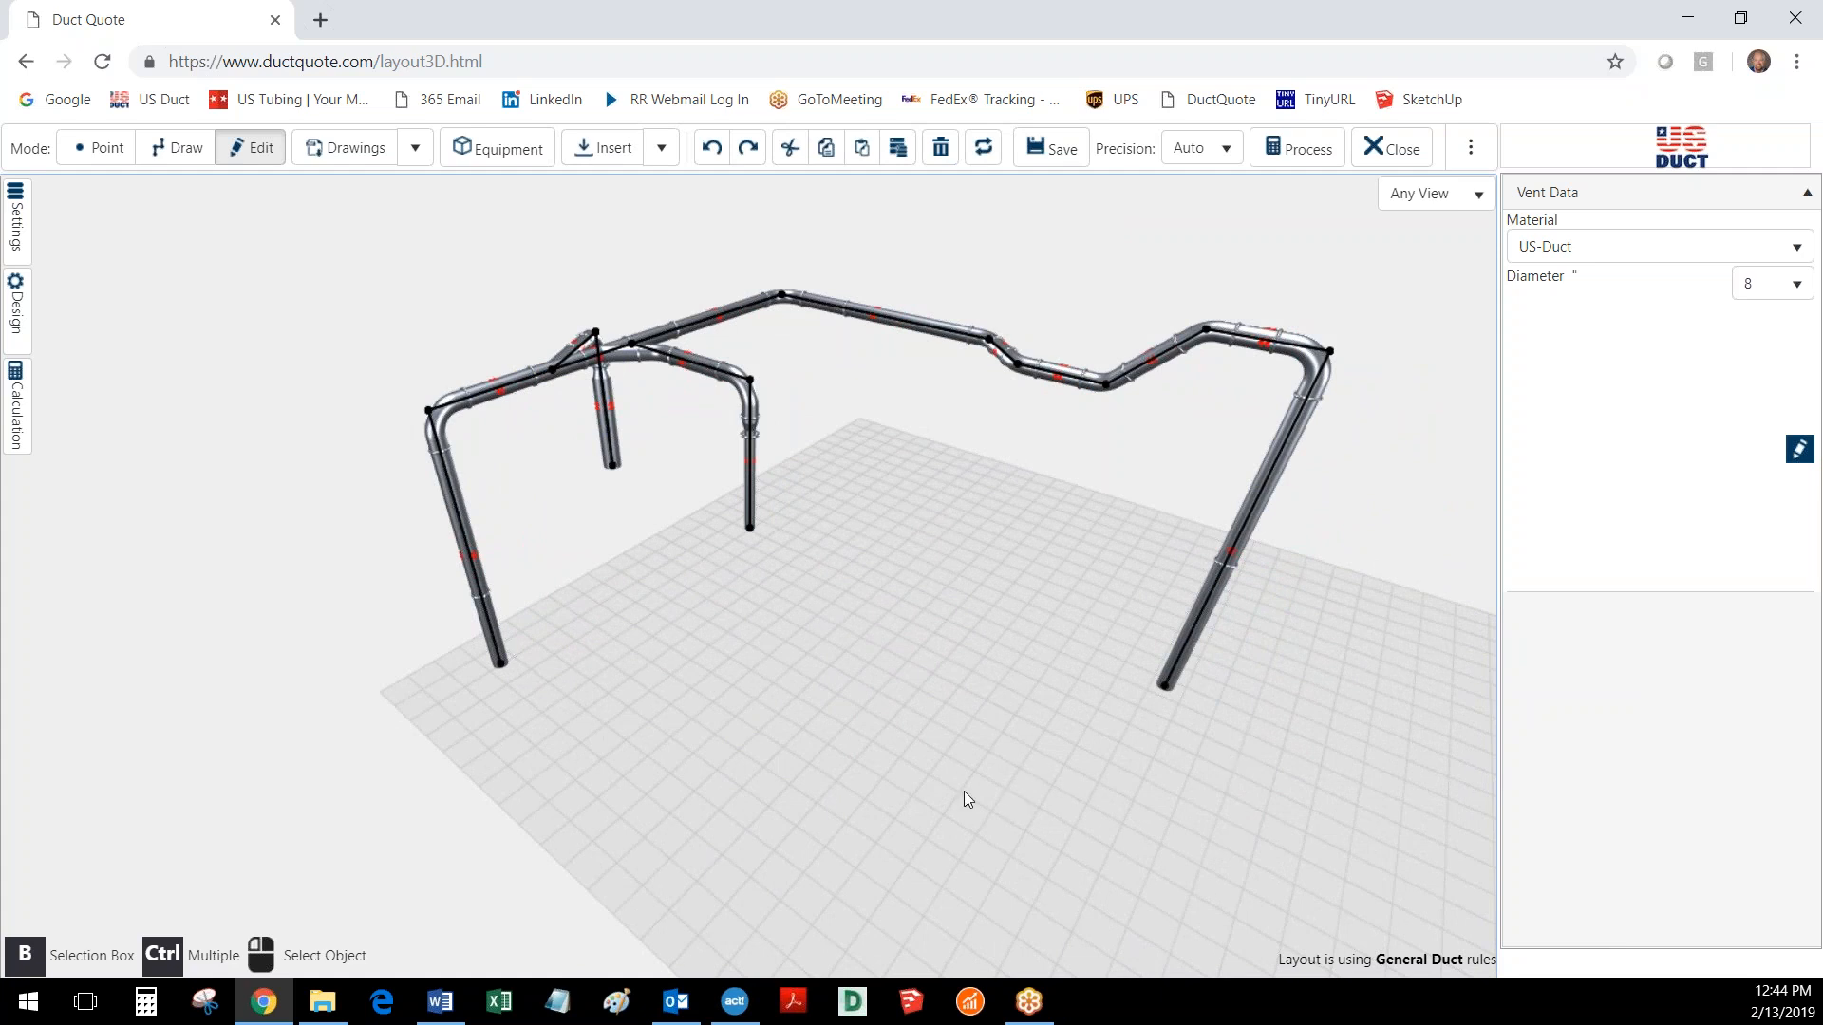
# - Set the calculation's open ends to Automatic and run the duct calculation
pyautogui.click(17, 424)
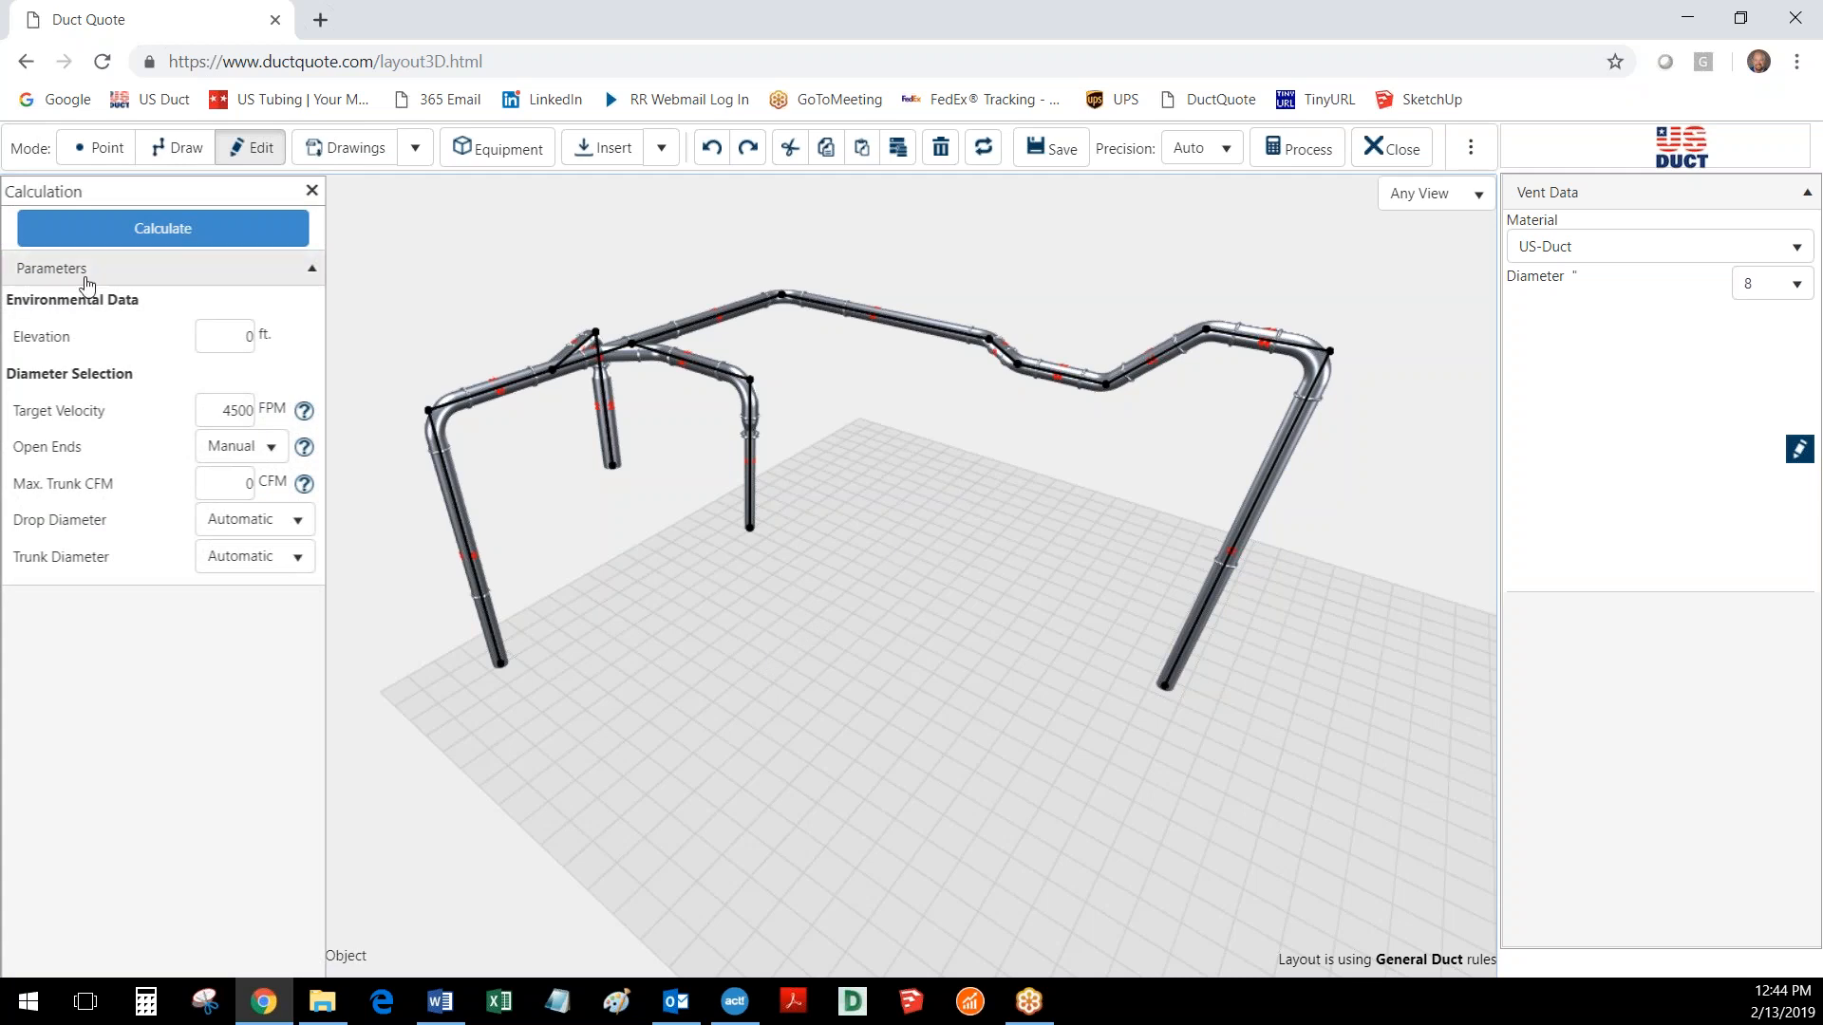
pyautogui.doubleClick(222, 410)
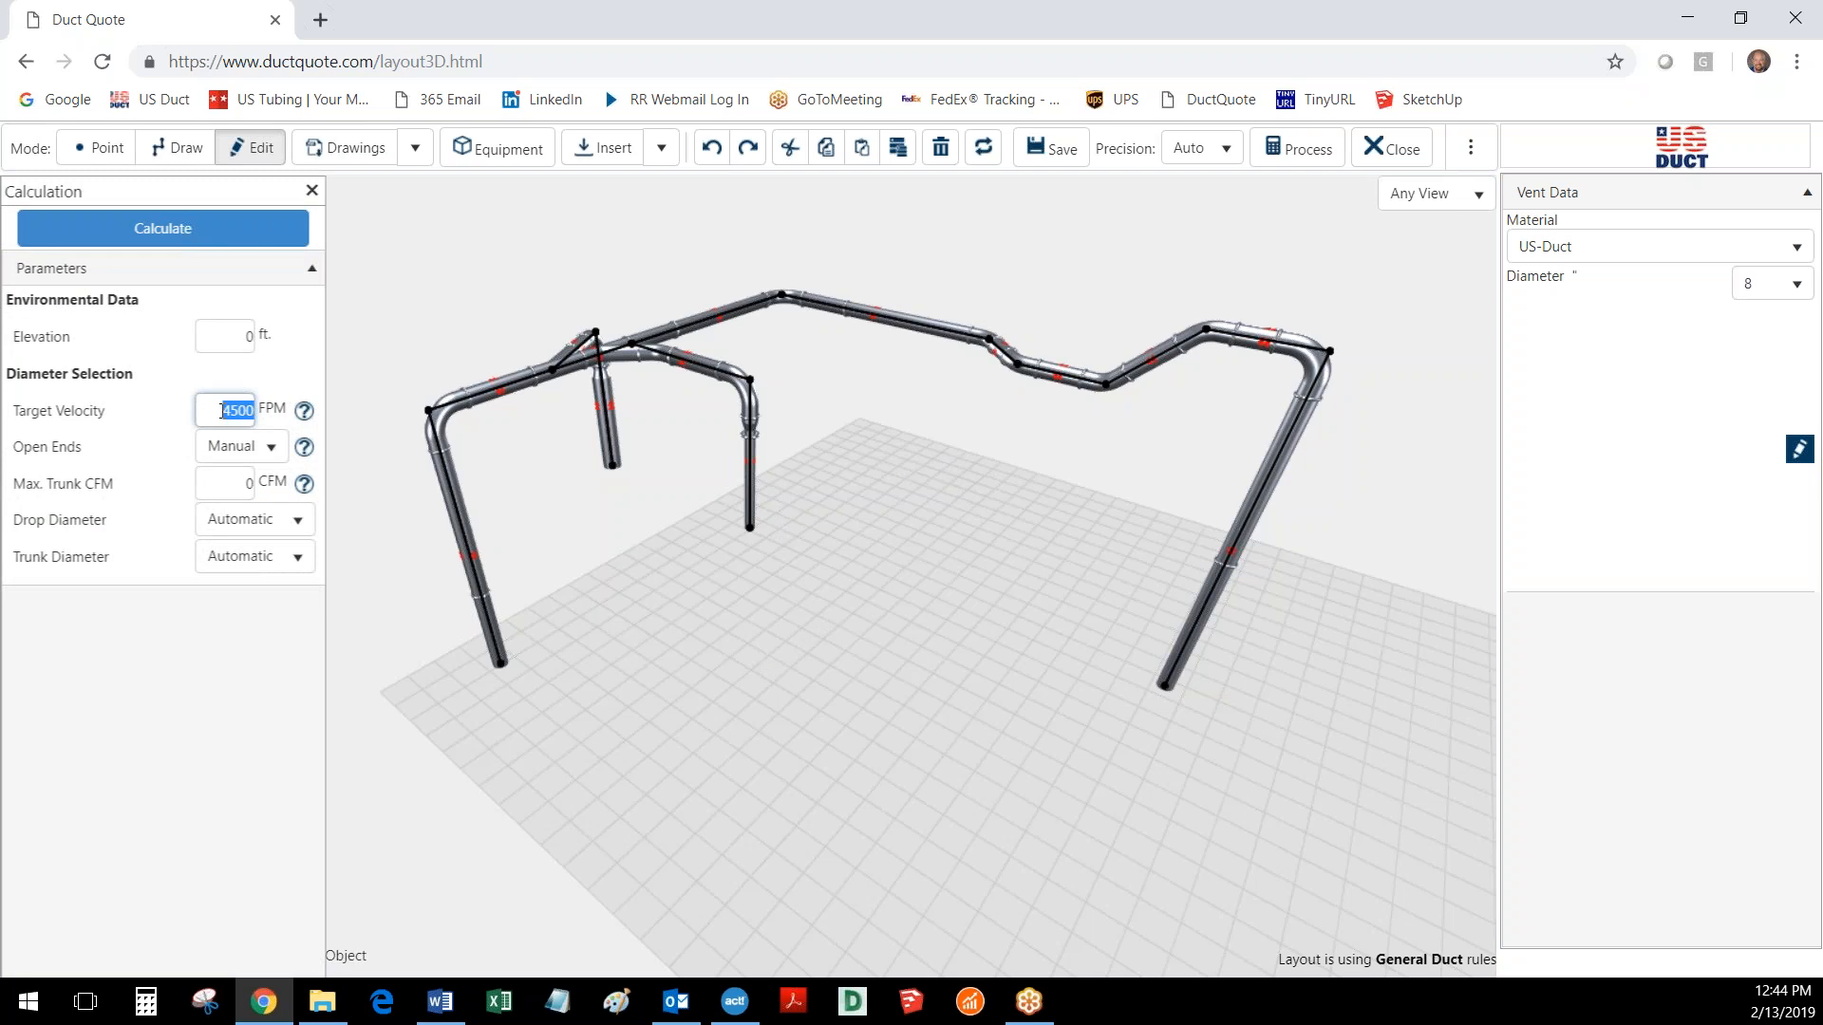
pyautogui.moveTo(304, 450)
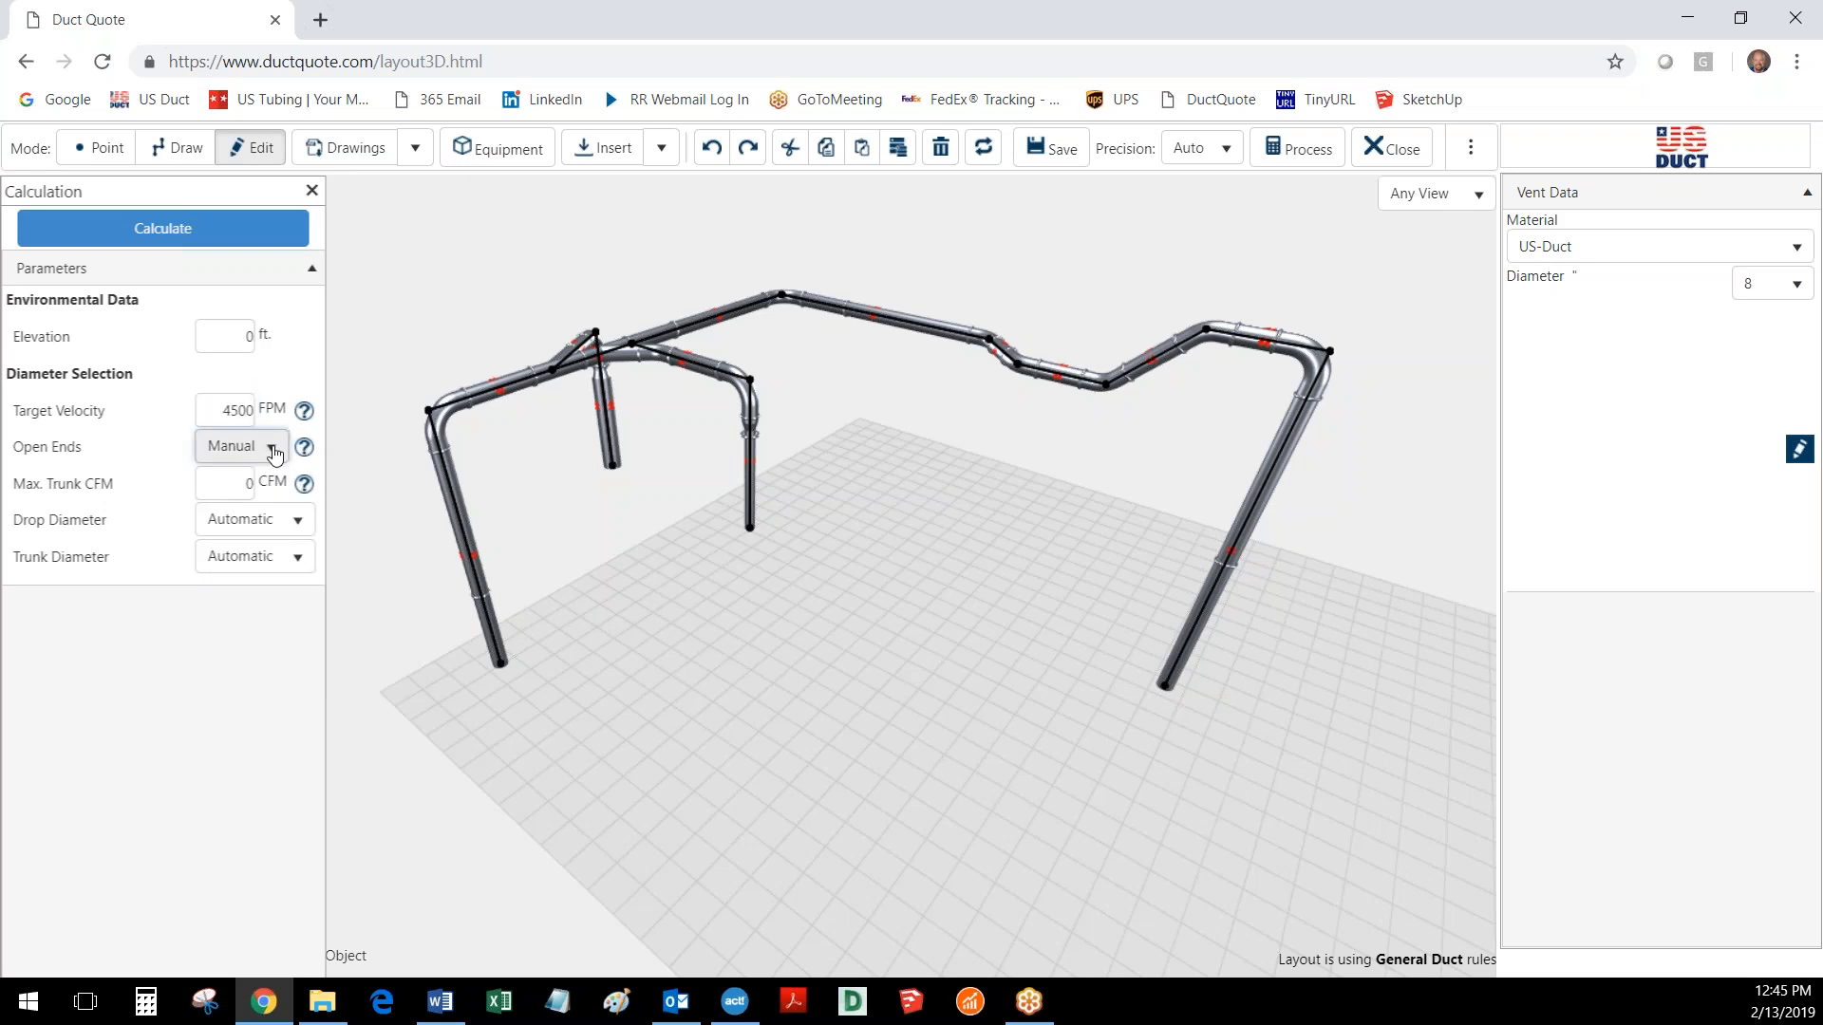
pyautogui.click(240, 446)
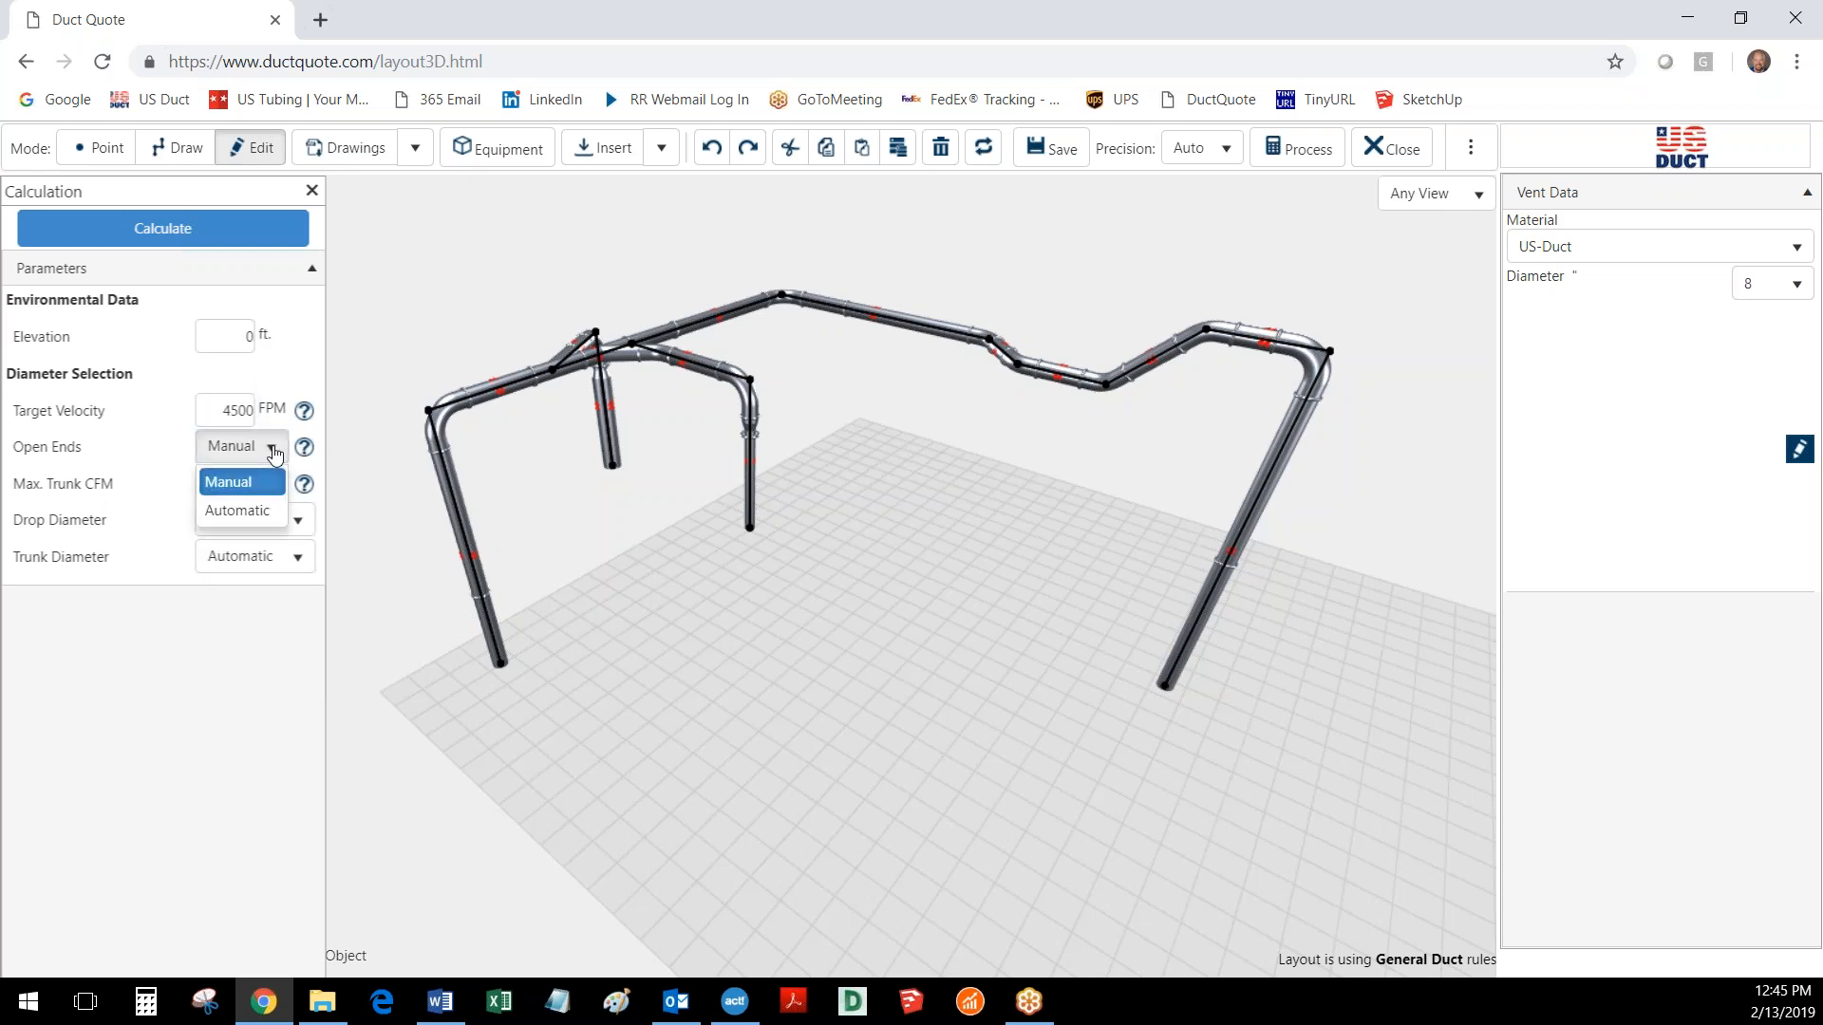
pyautogui.click(264, 513)
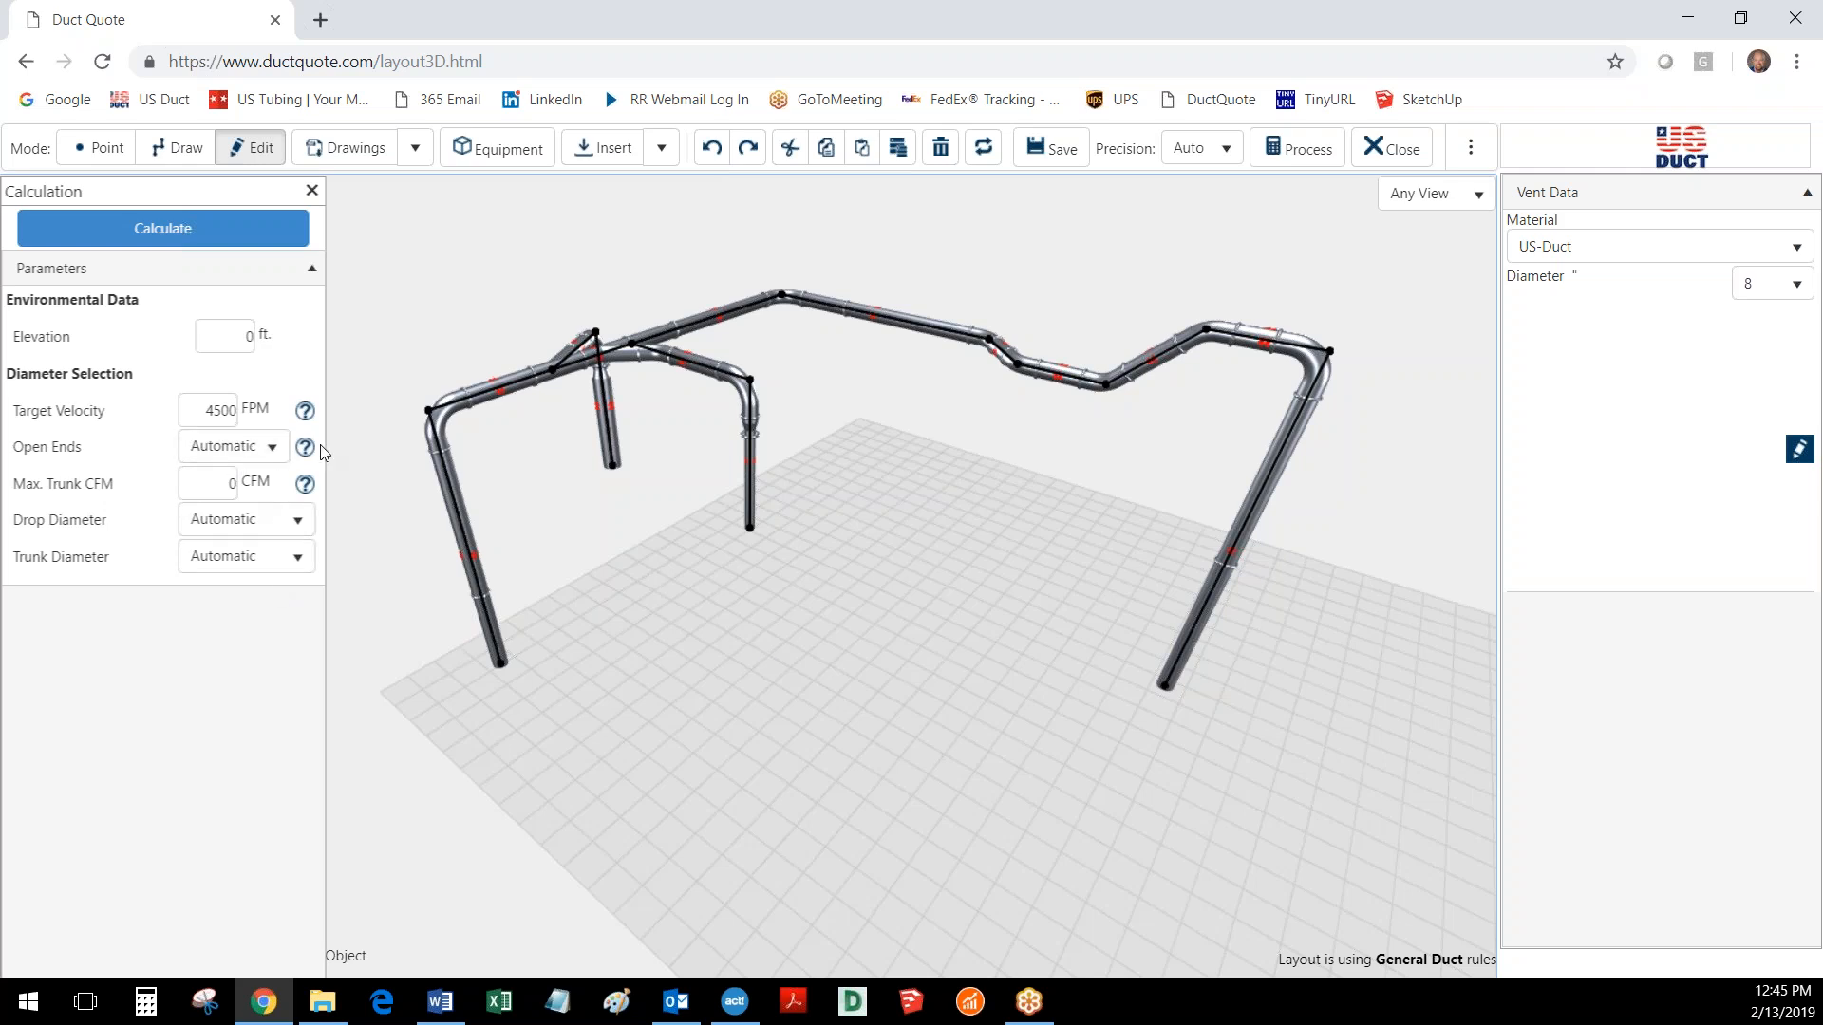
pyautogui.click(257, 237)
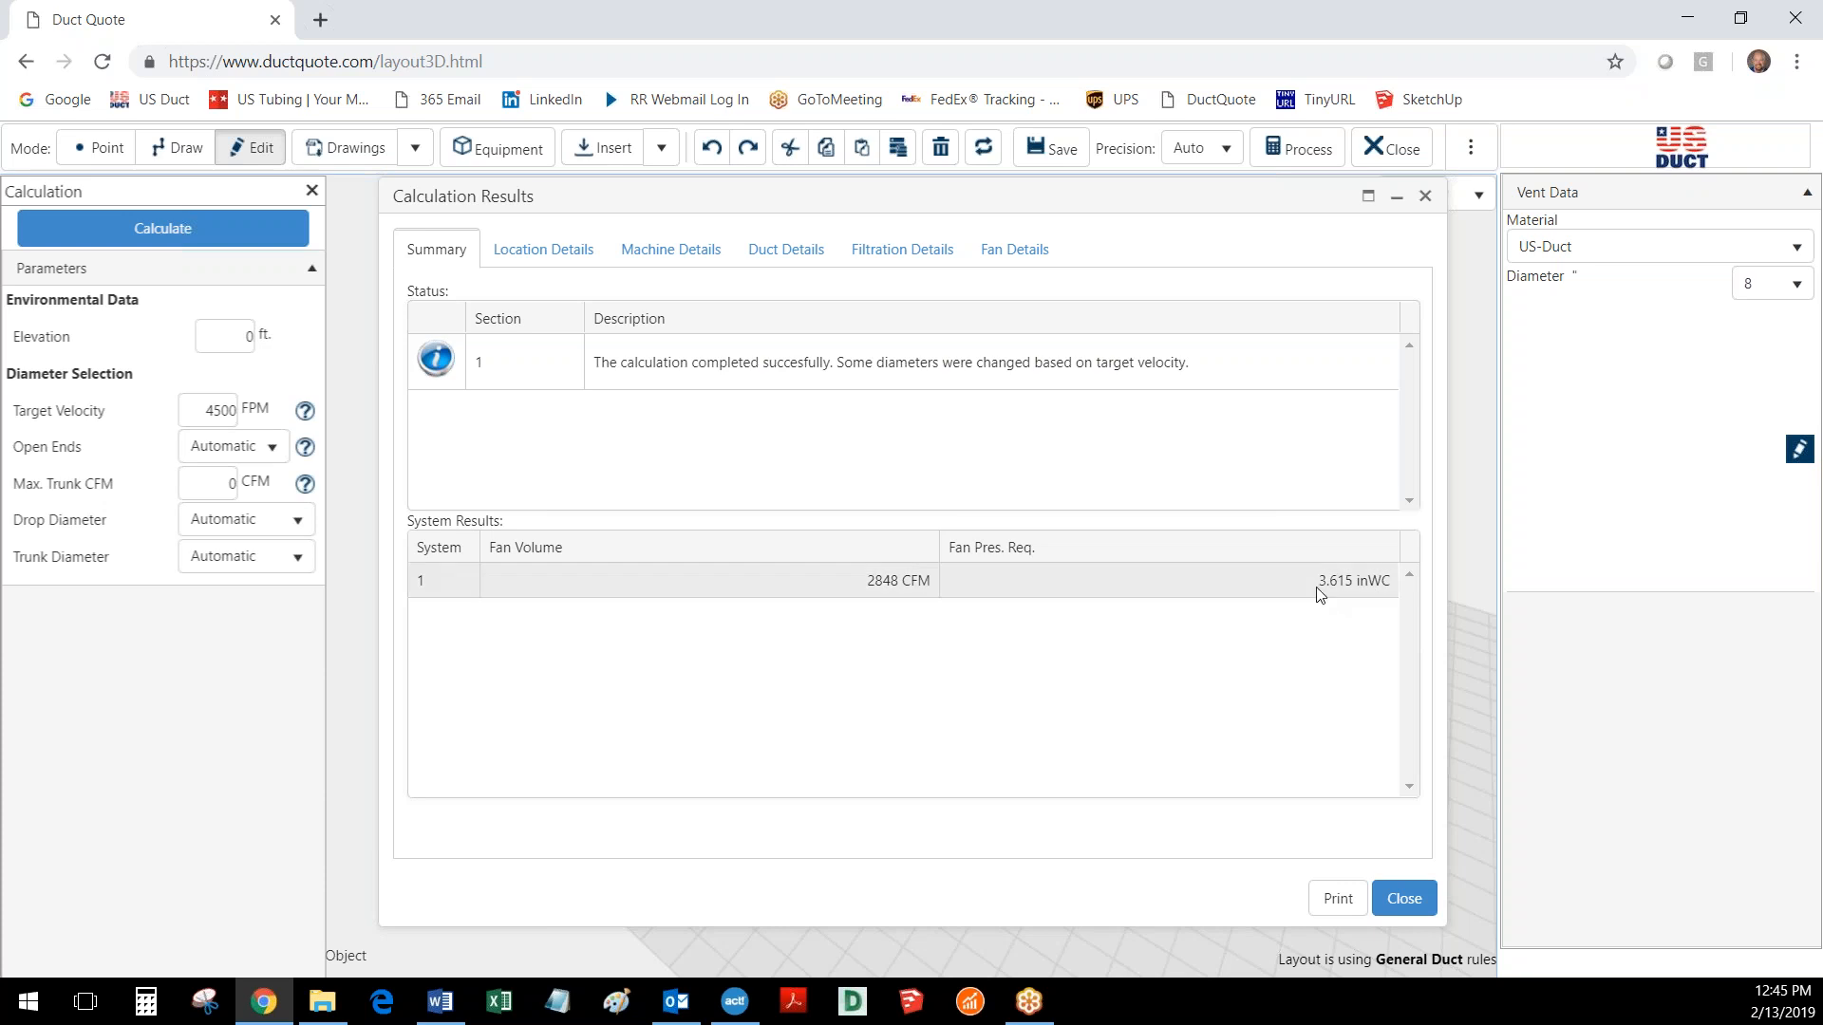
# - Review the duct details and the index run in the calculation results, and close the results
pyautogui.click(780, 250)
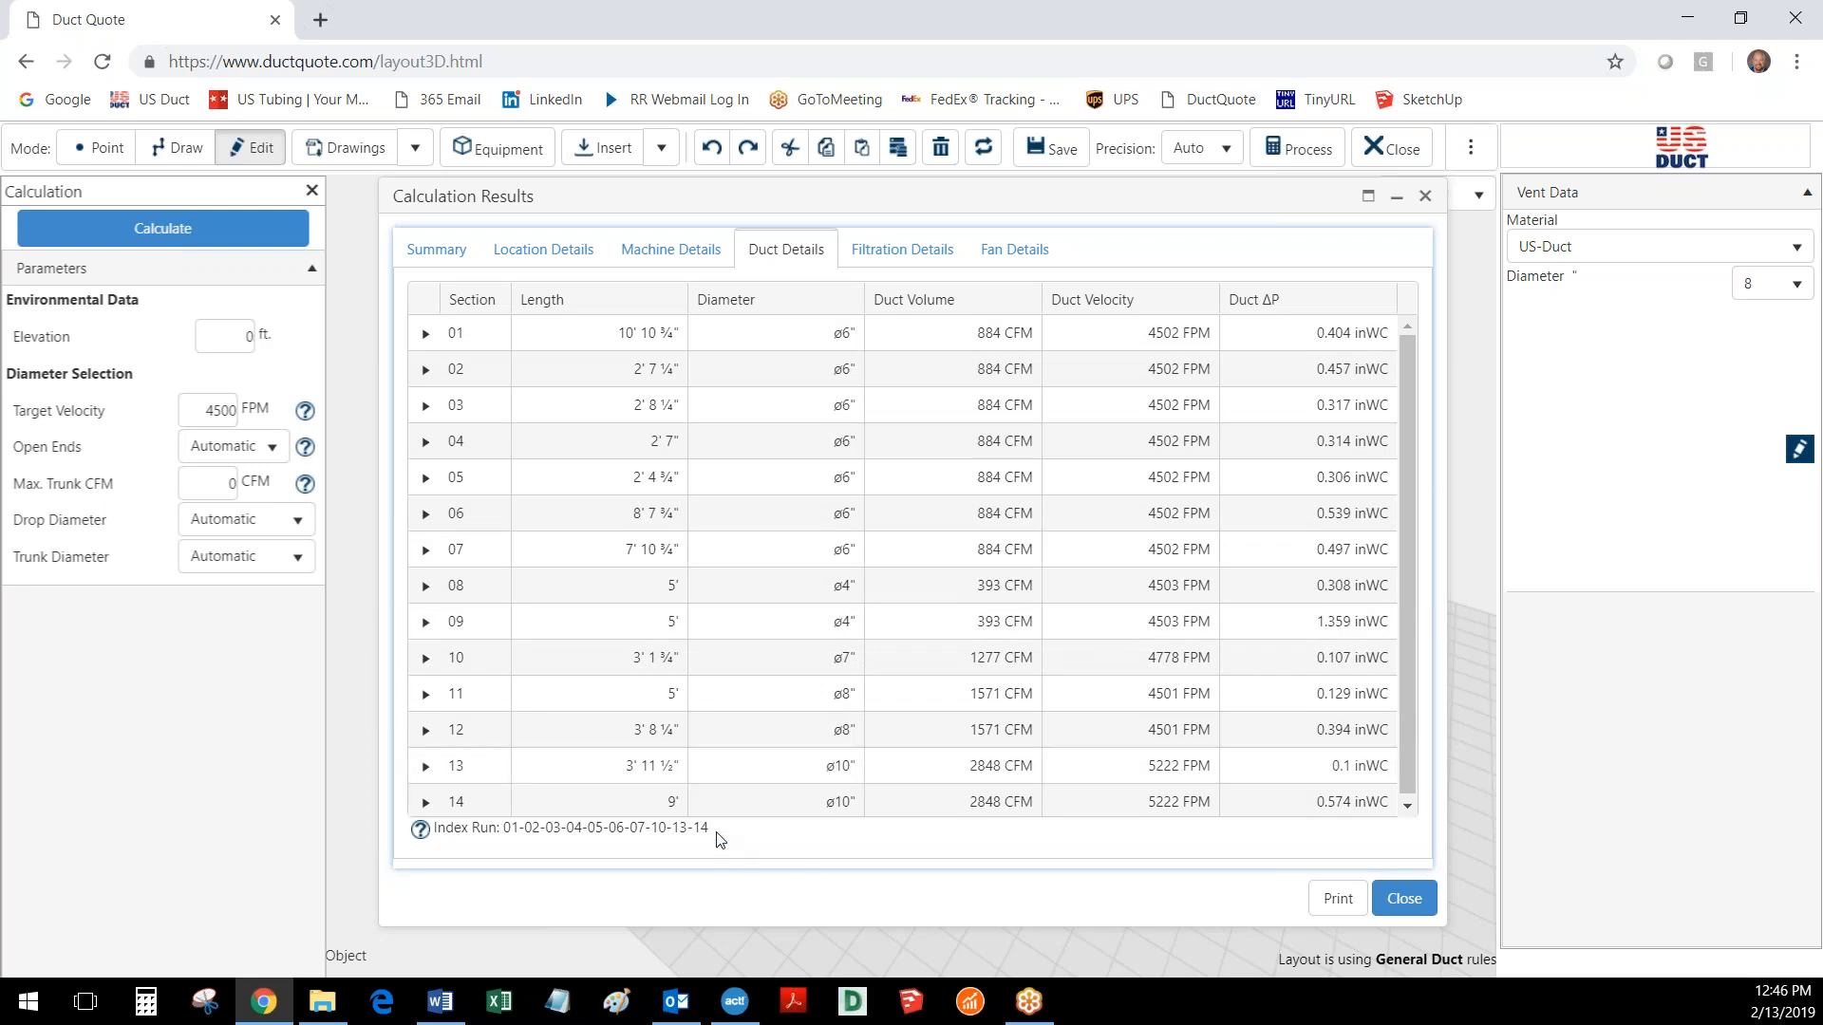
pyautogui.moveTo(715, 833); pyautogui.dragTo(547, 851)
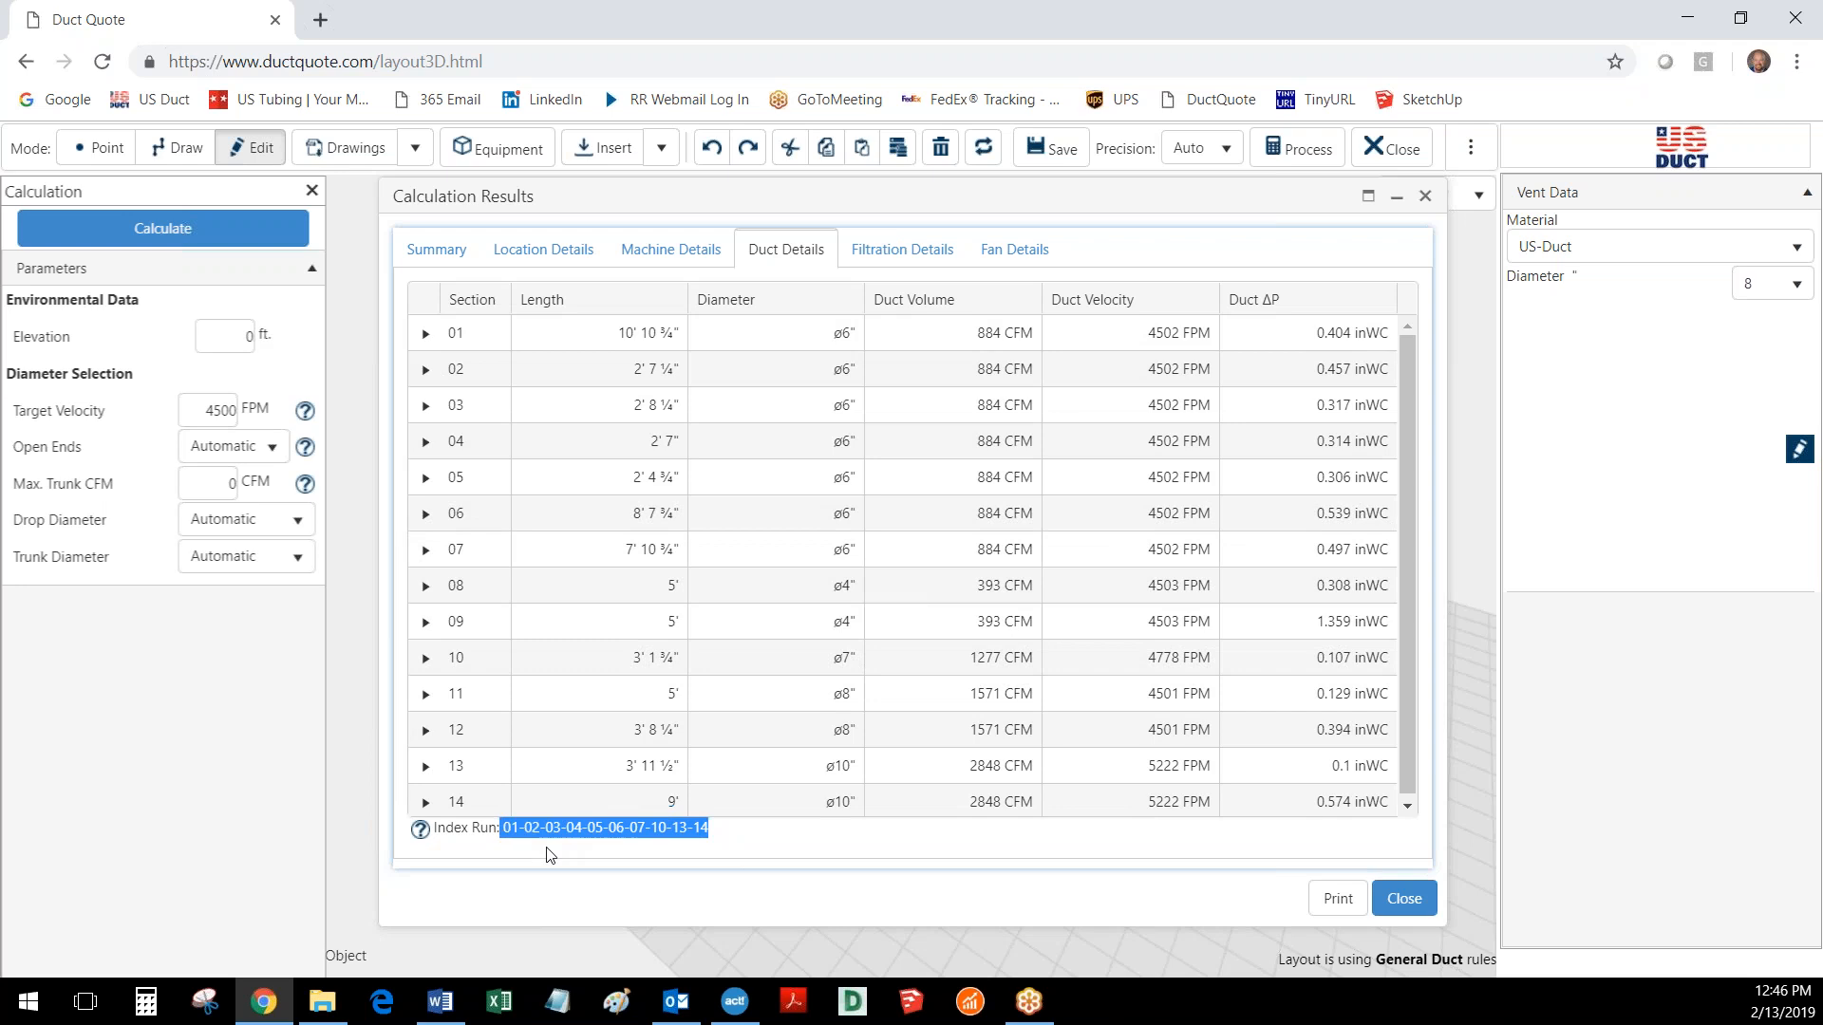
pyautogui.click(1406, 902)
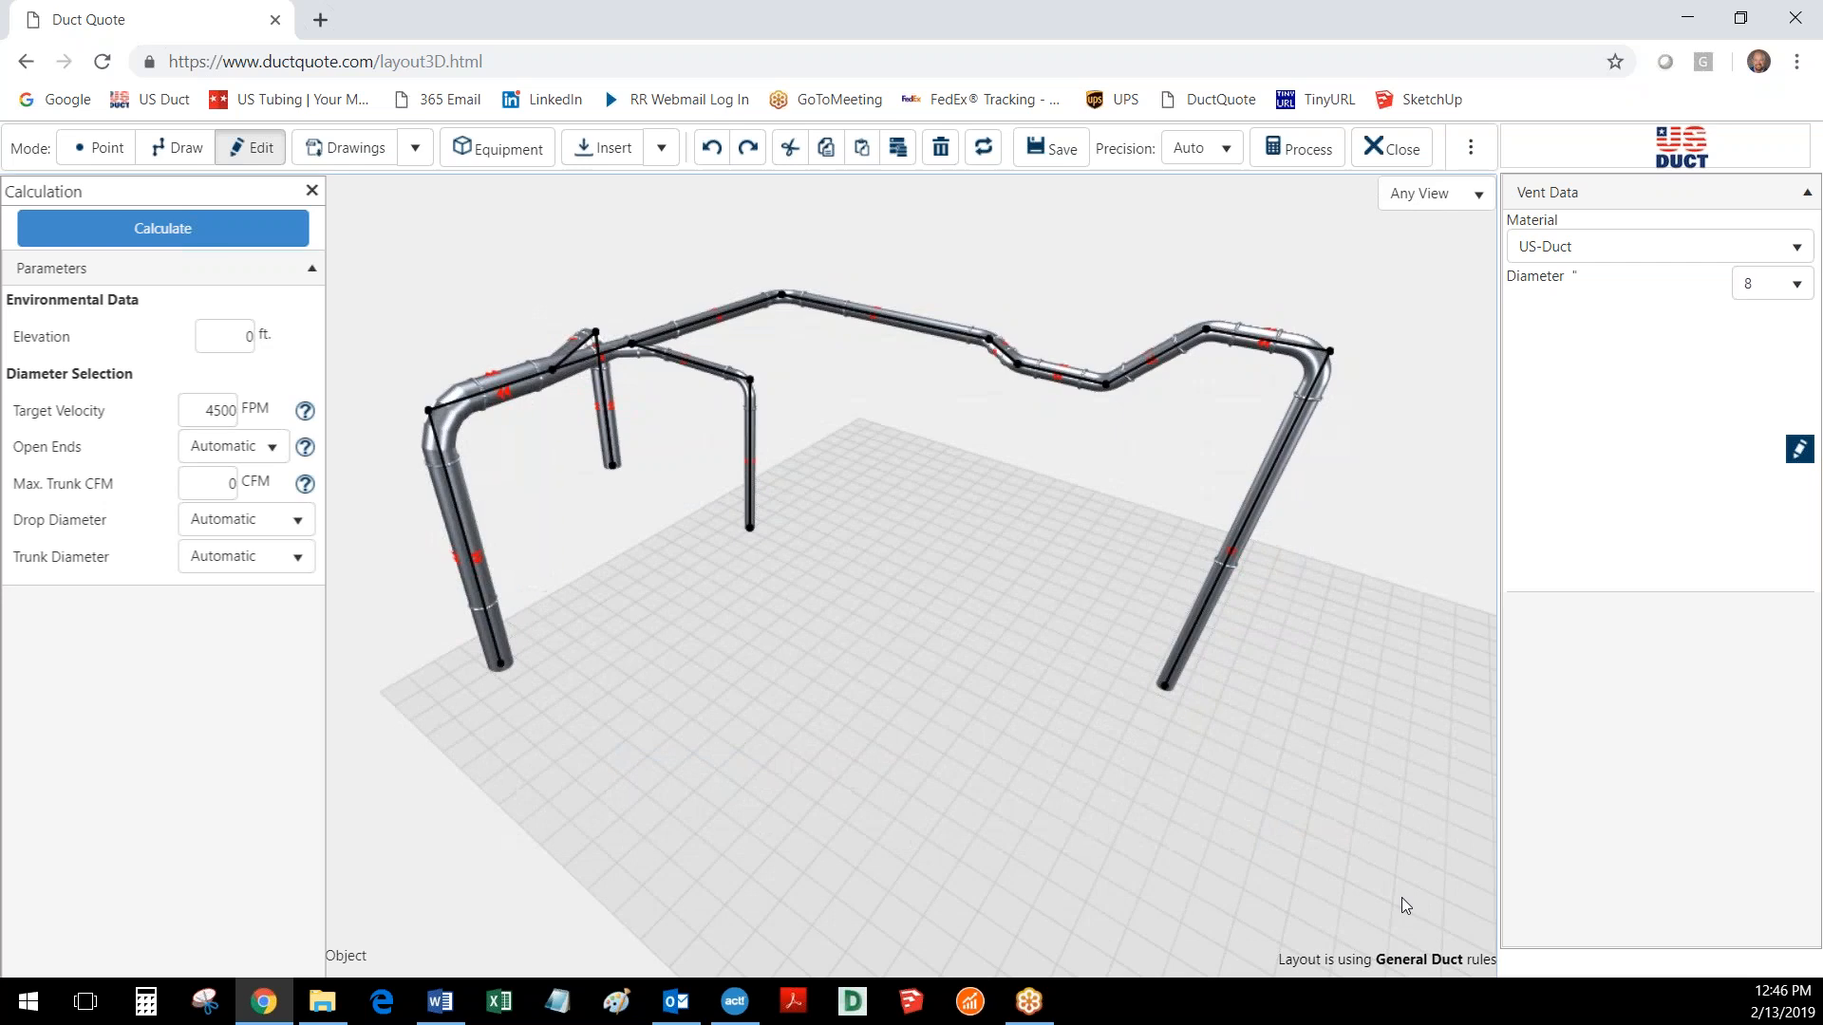
# - Examine the exit drop and the branch connections along the trunk to check the recalculated duct diameters
pyautogui.click(476, 585)
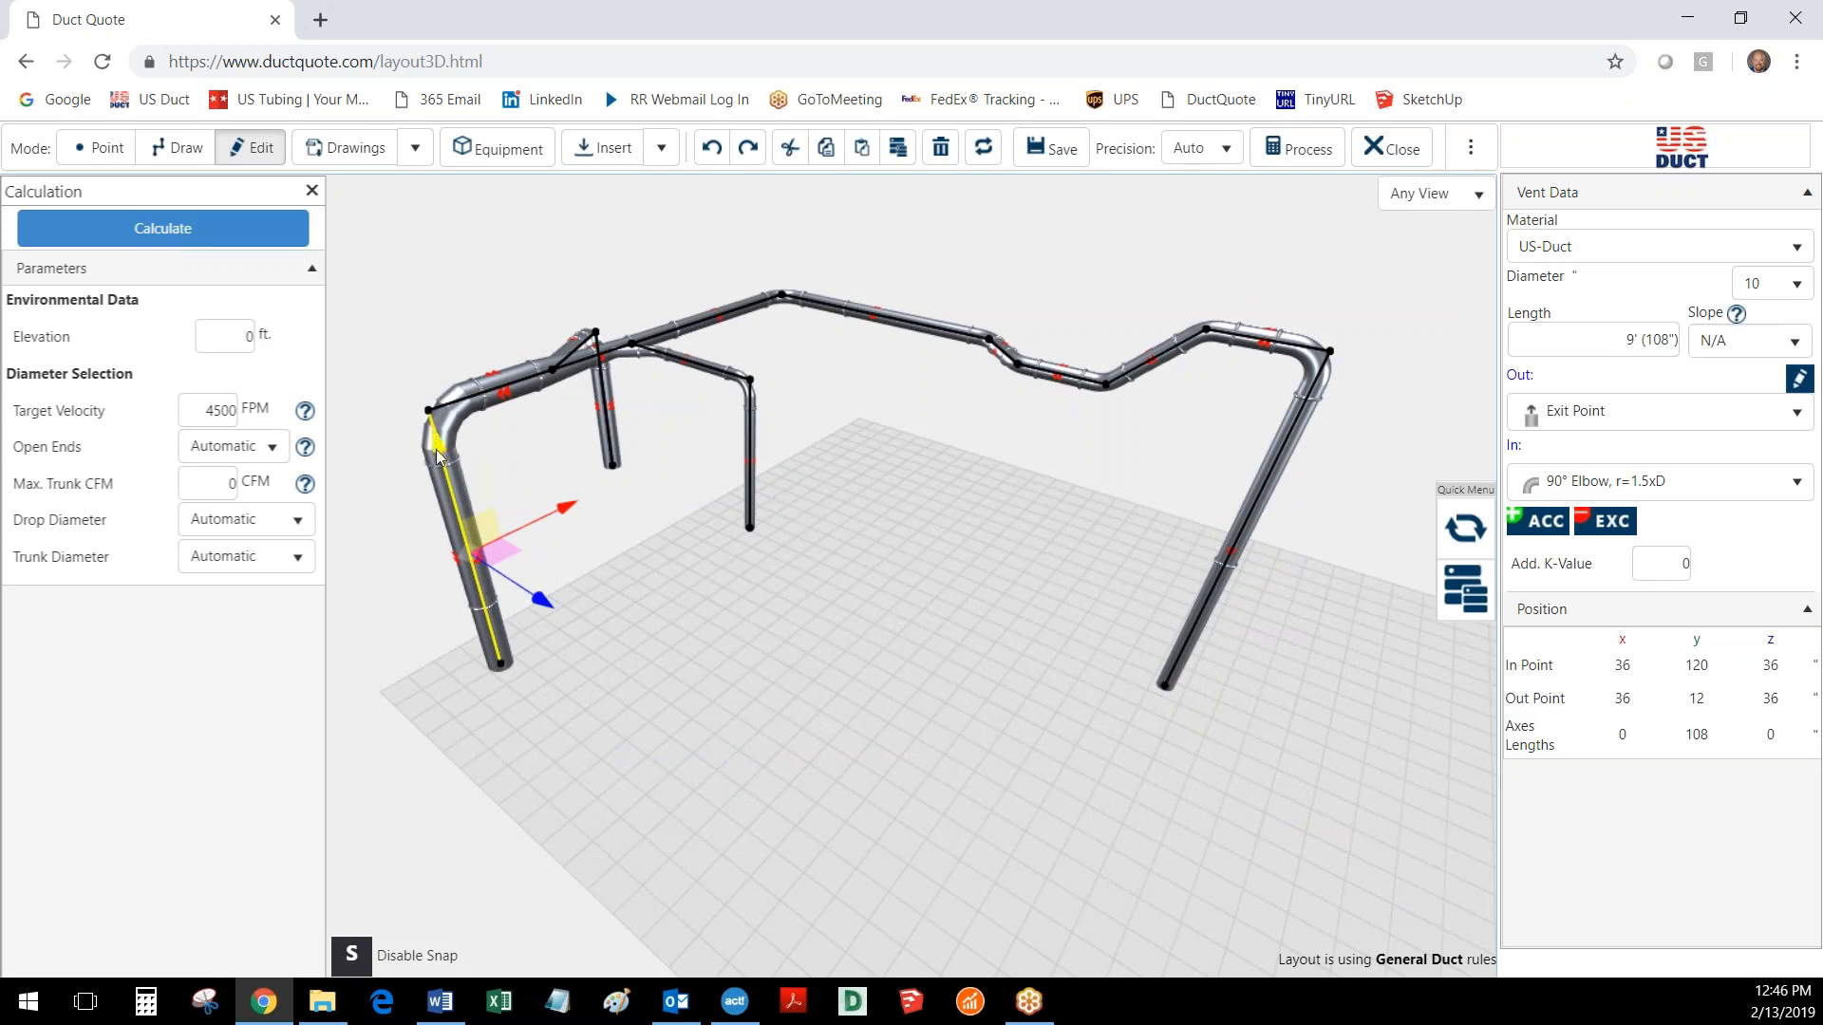
pyautogui.click(676, 600)
pyautogui.moveTo(762, 606); pyautogui.dragTo(901, 736)
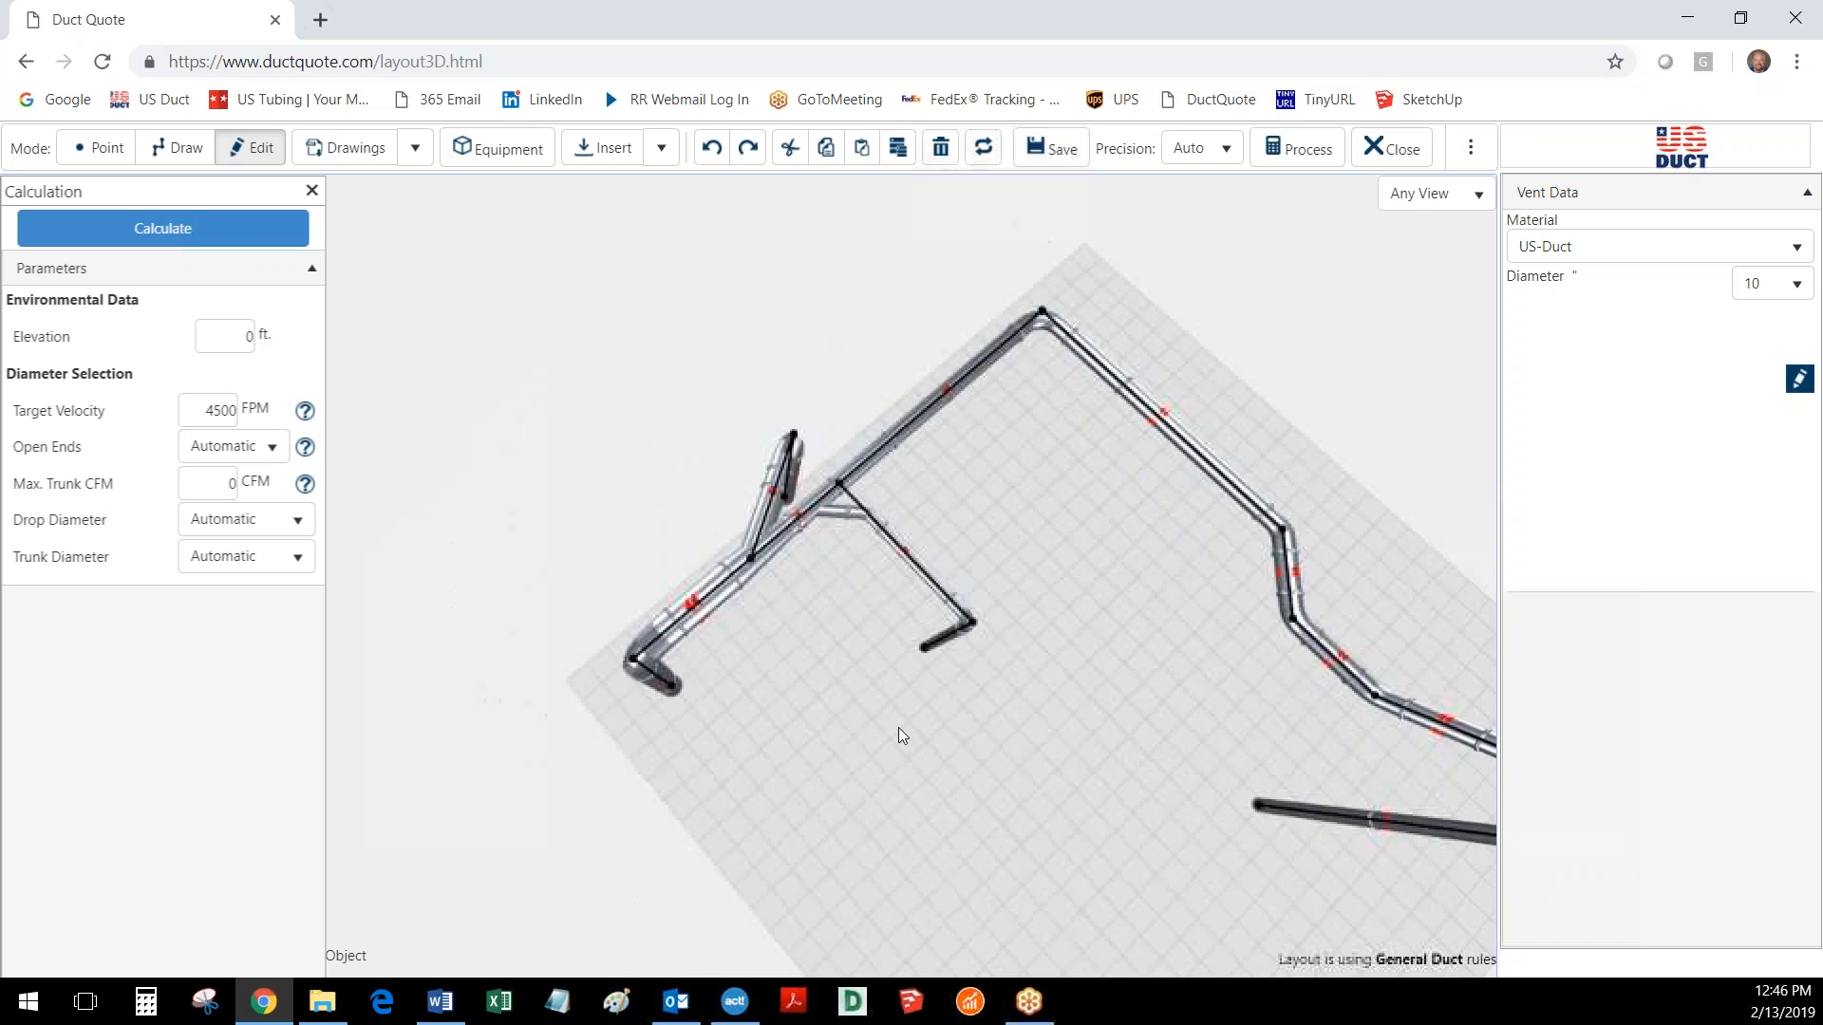
pyautogui.scroll(5, 898, 734)
pyautogui.moveTo(897, 728); pyautogui.dragTo(931, 701)
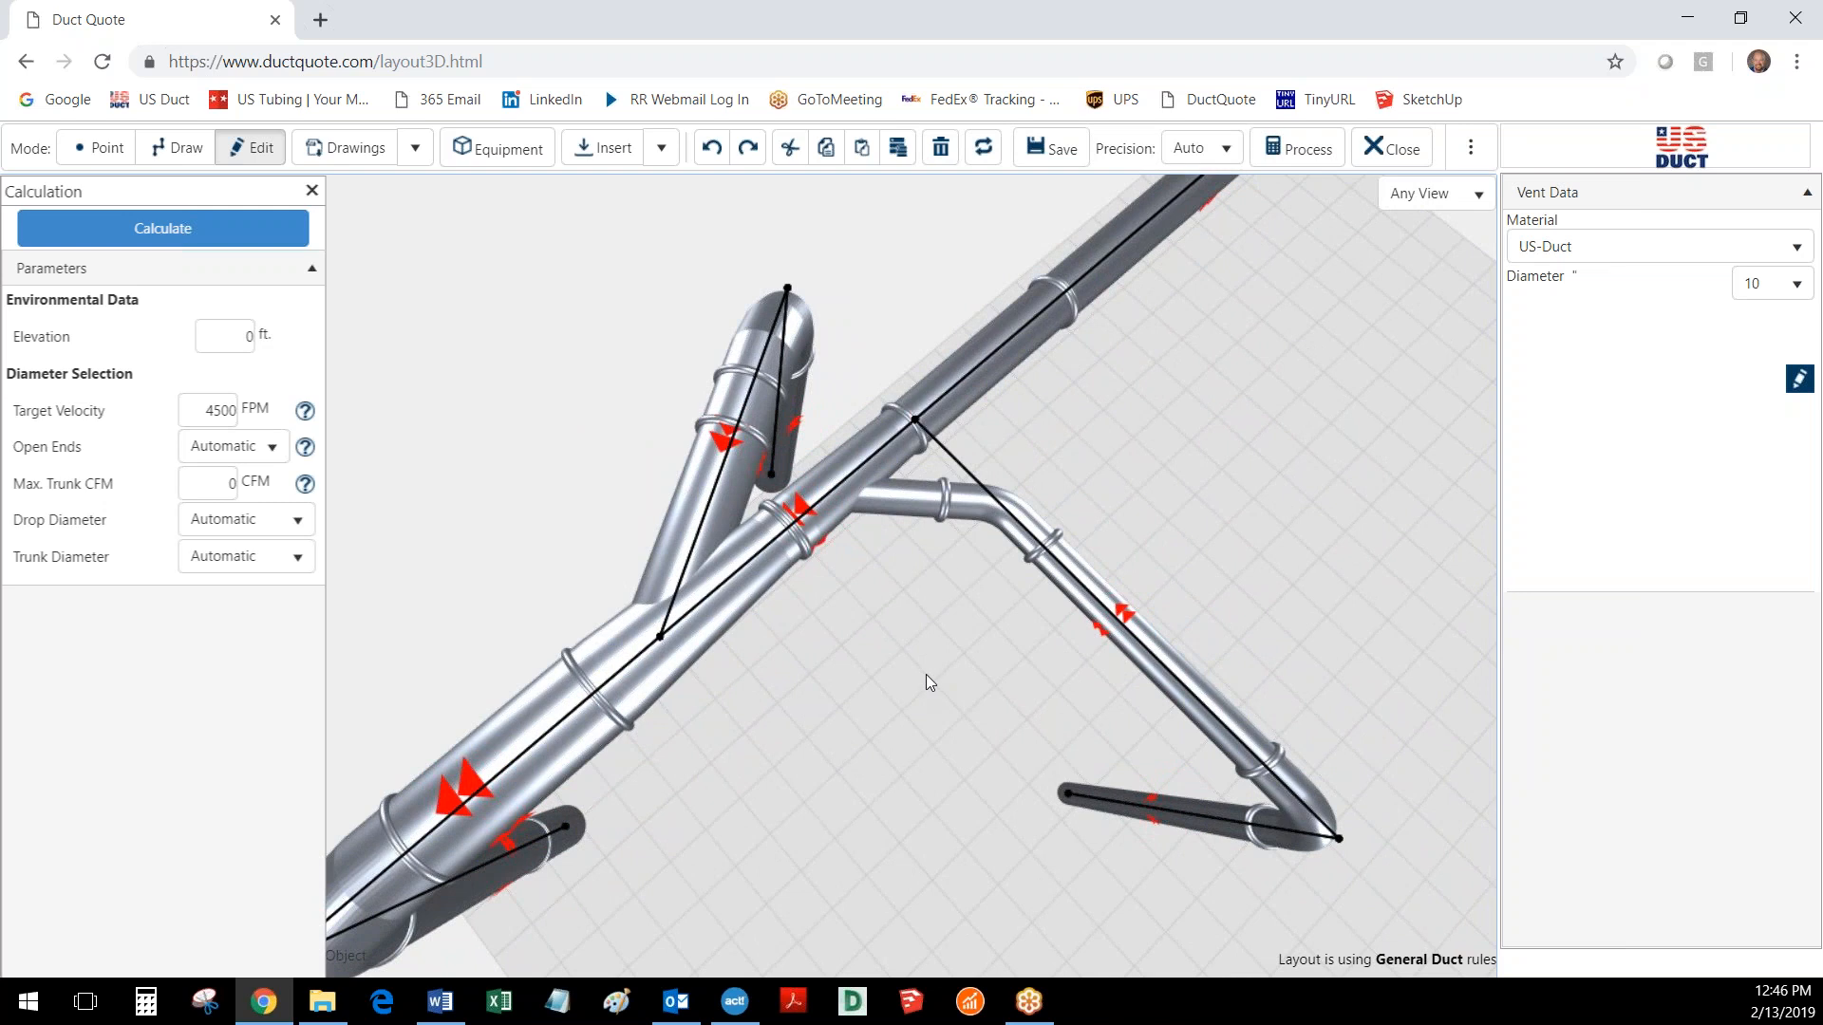
pyautogui.scroll(-5, 925, 674)
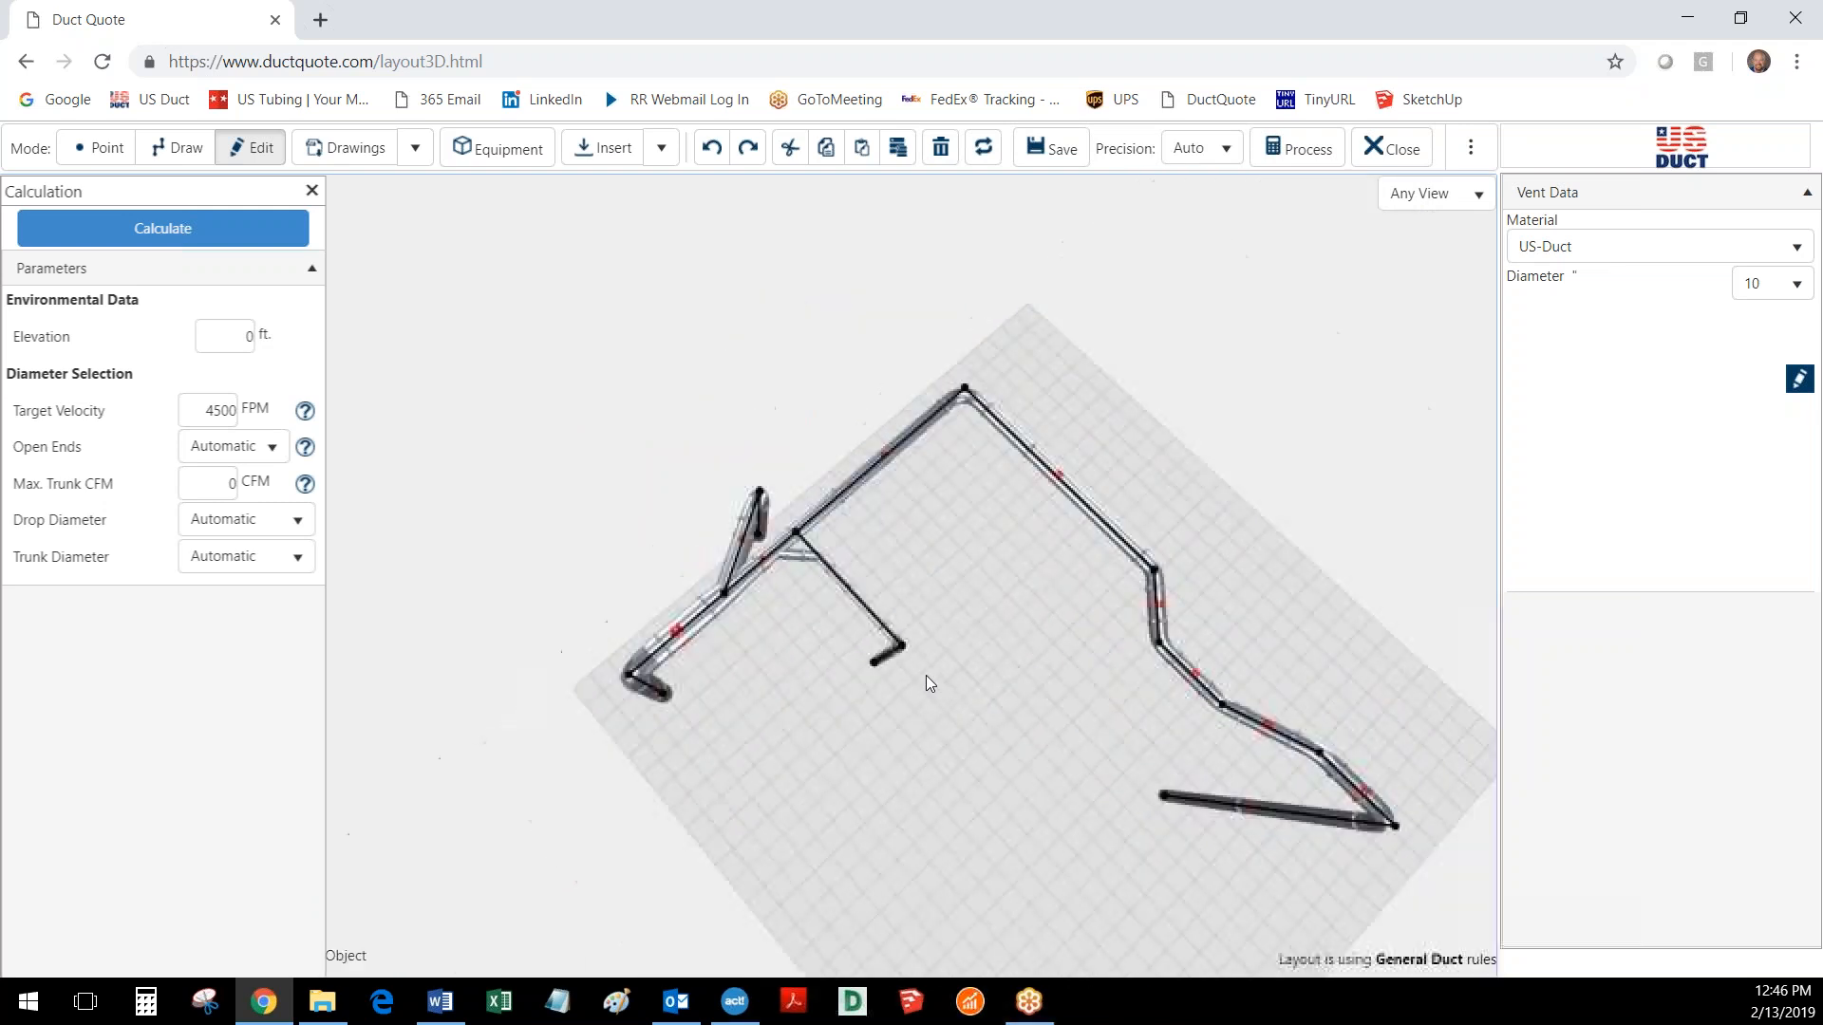
pyautogui.moveTo(930, 682); pyautogui.dragTo(887, 614)
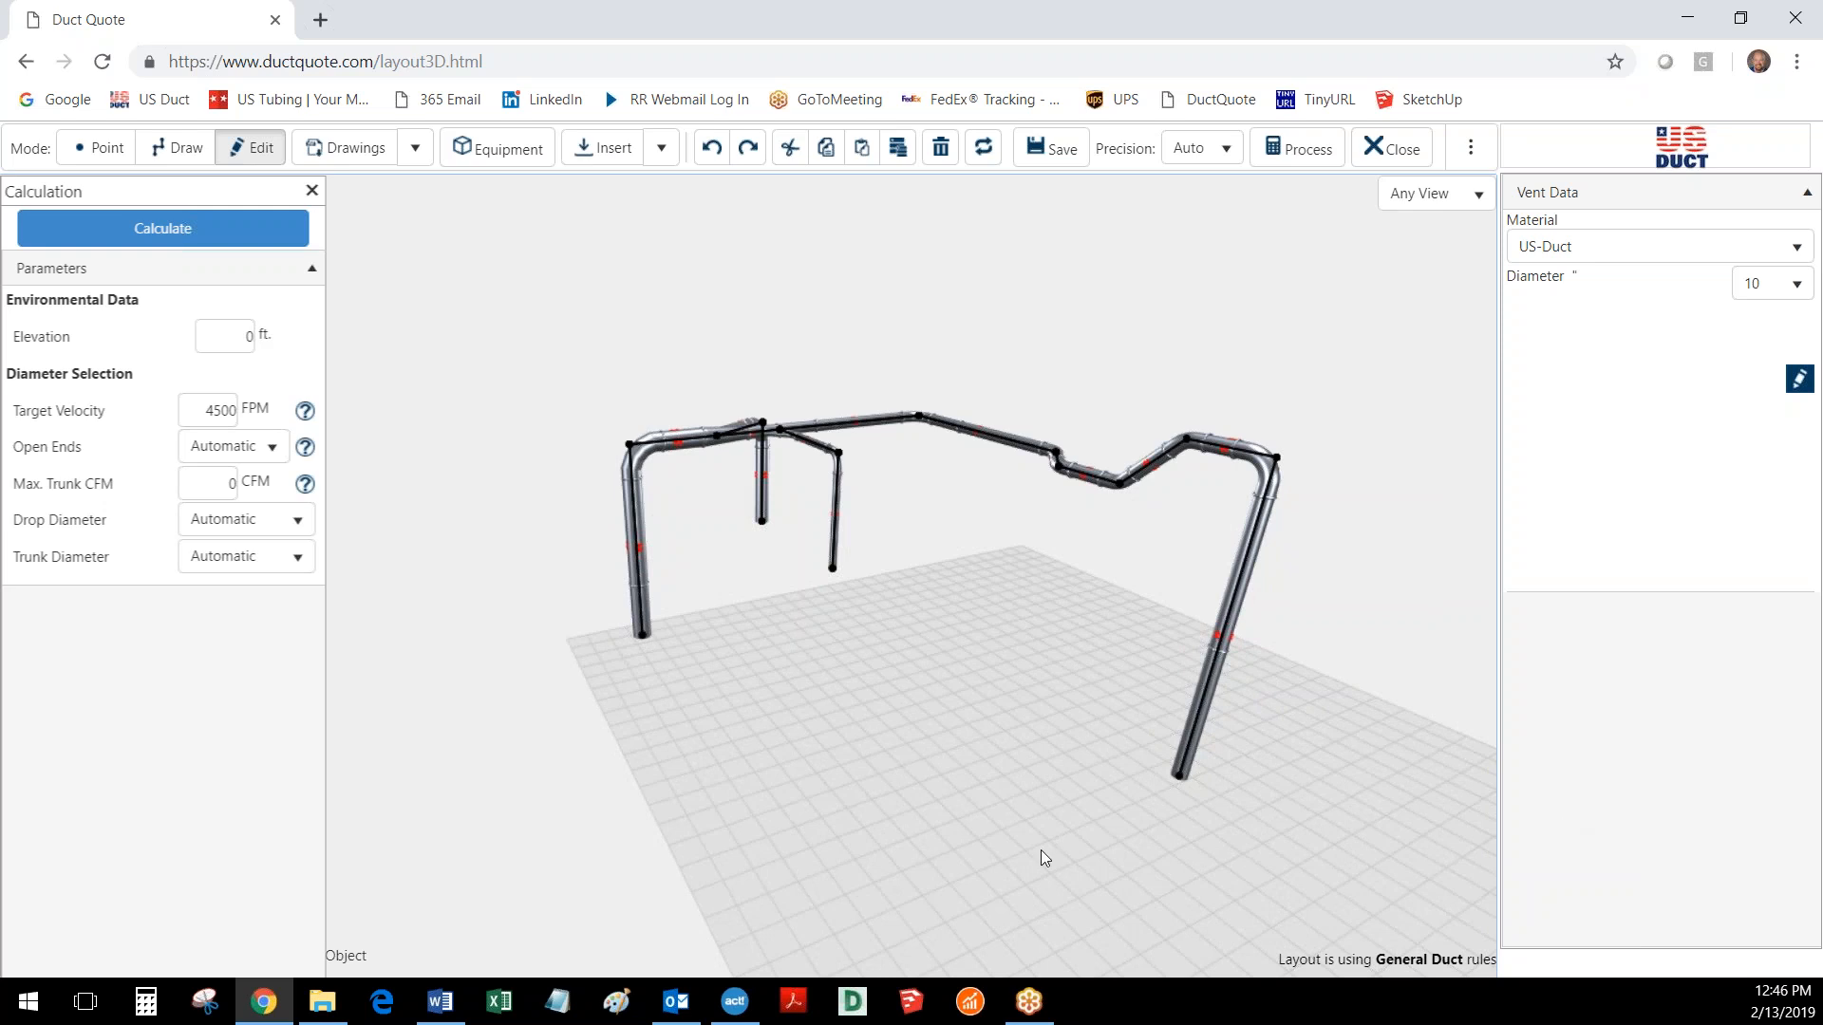
# - Process the layout into a bill of materials, review its items and prices to the end, and save and close it
pyautogui.click(311, 191)
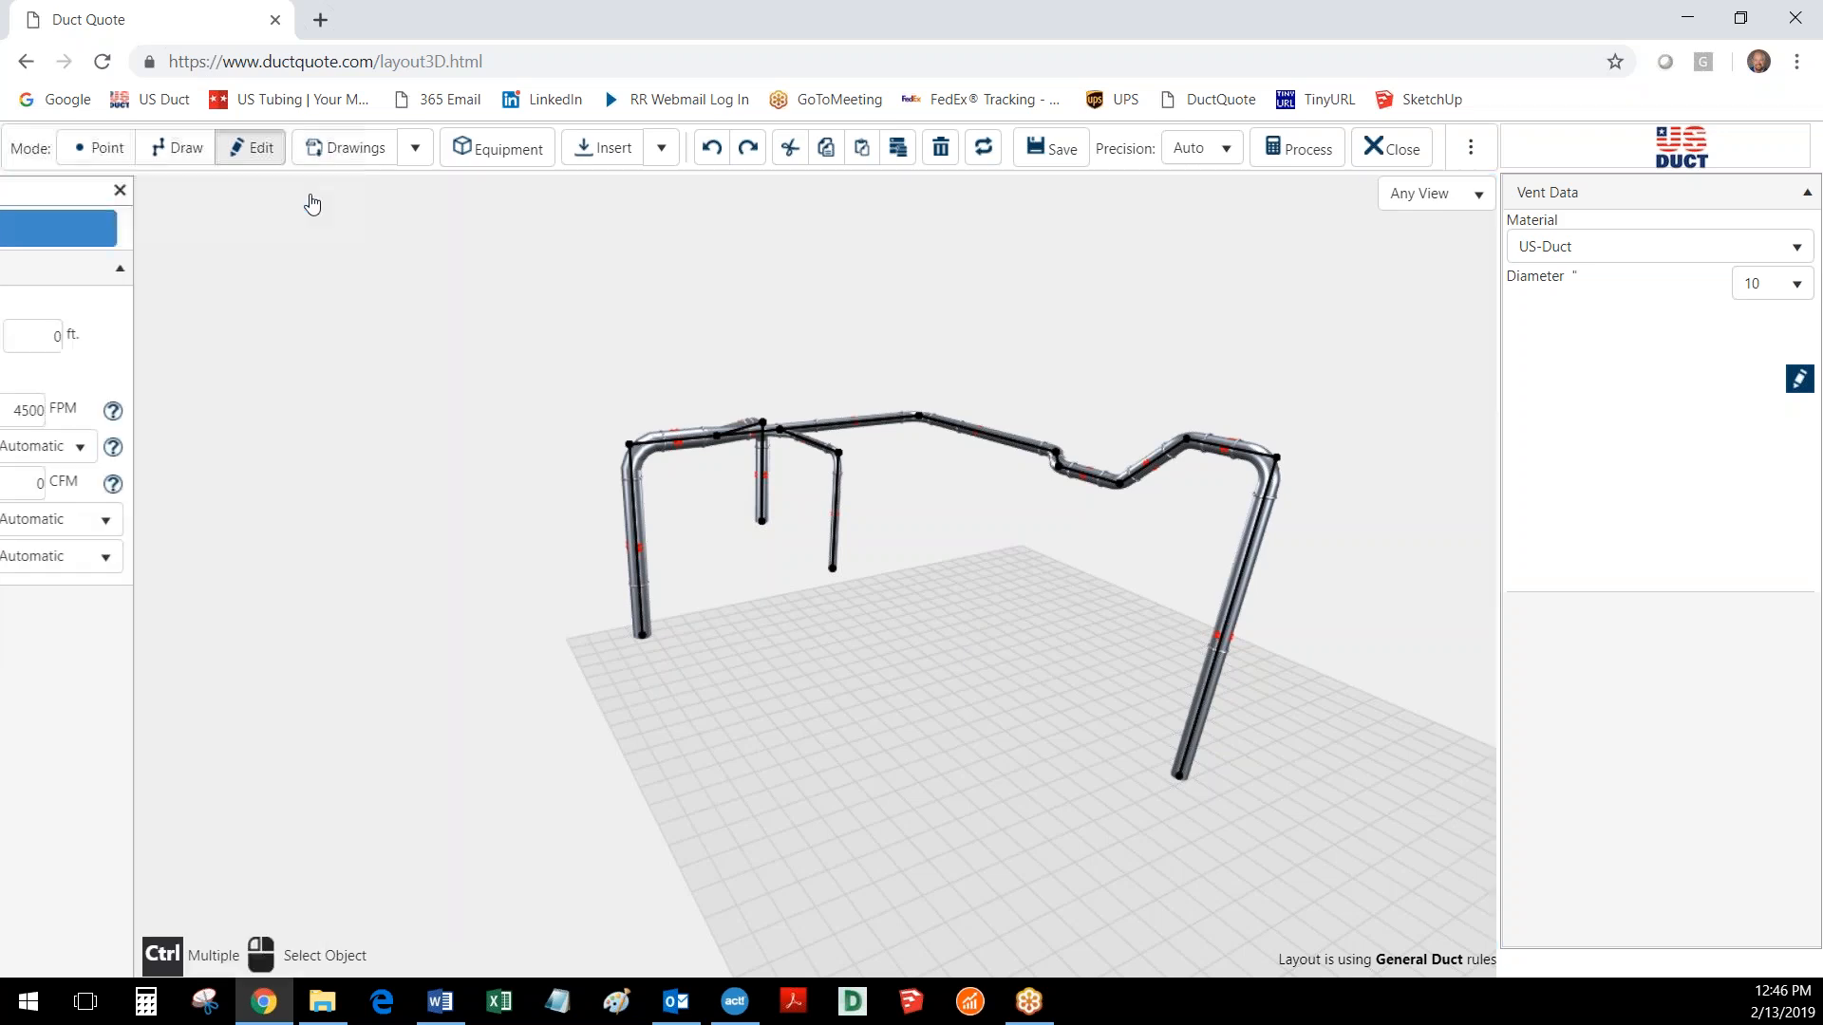
pyautogui.click(1275, 154)
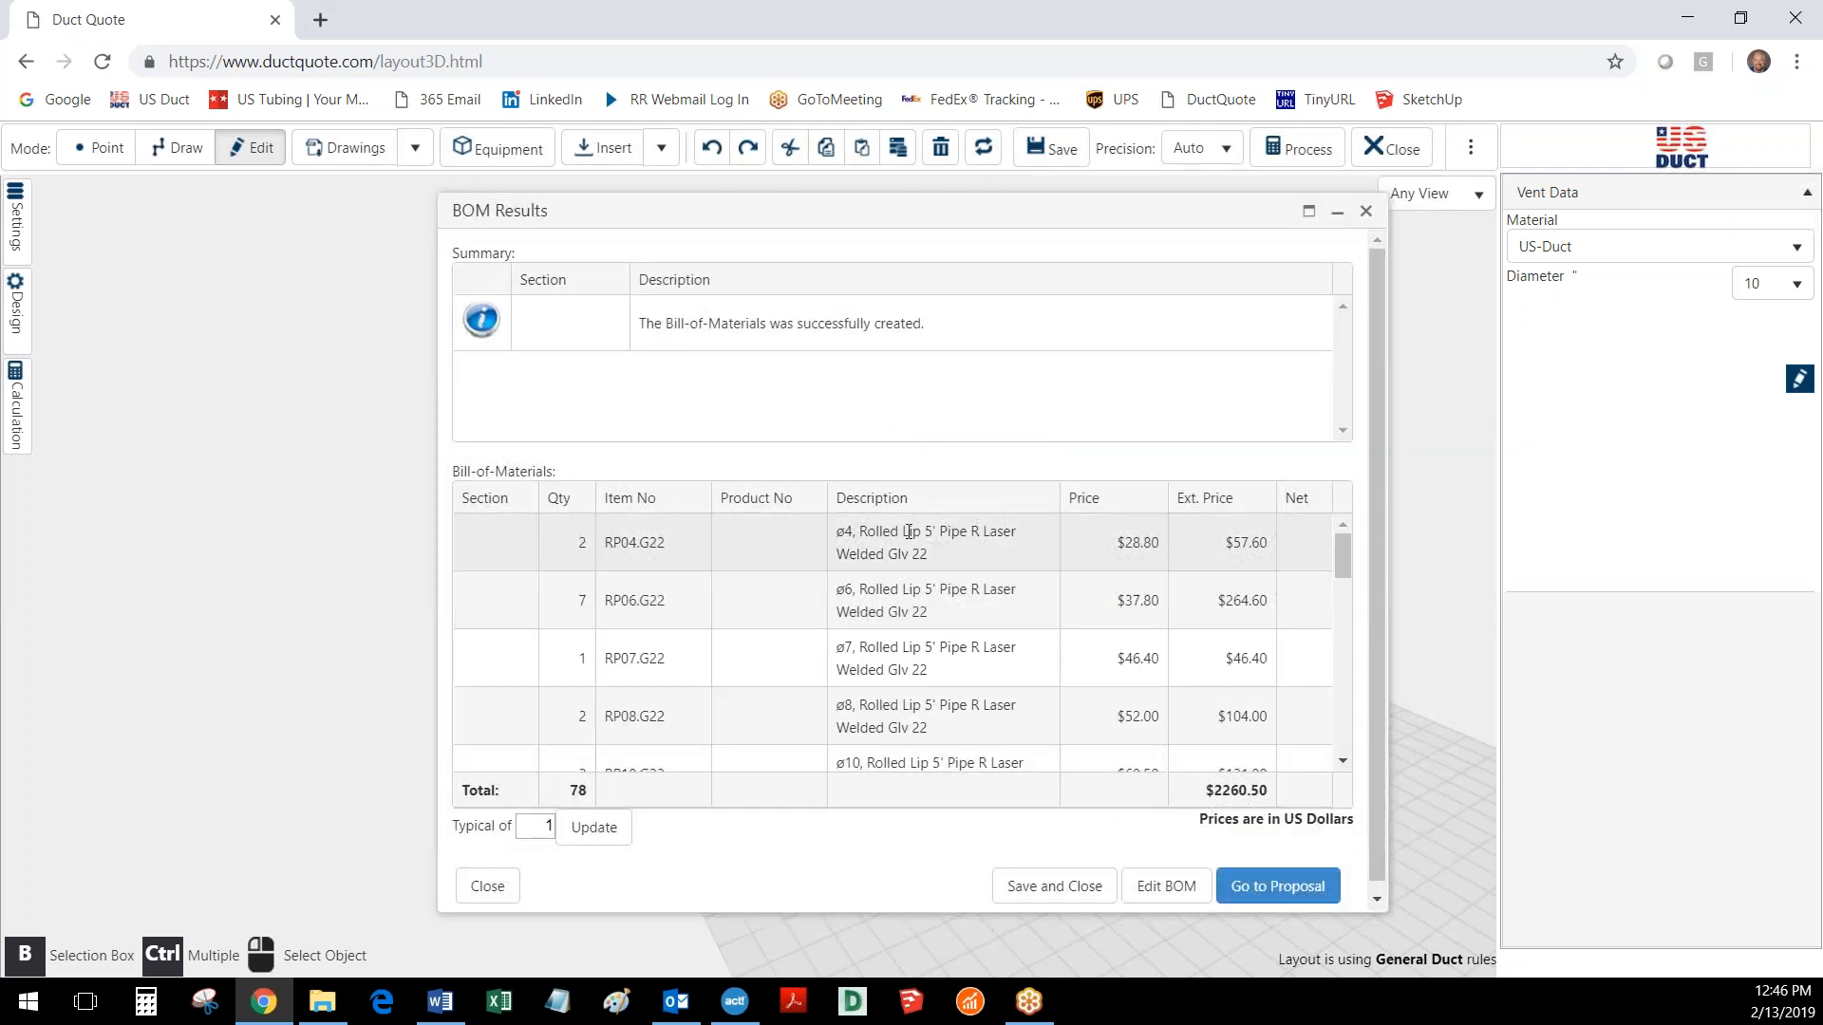
pyautogui.scroll(-1, 919, 637)
pyautogui.scroll(-5, 919, 634)
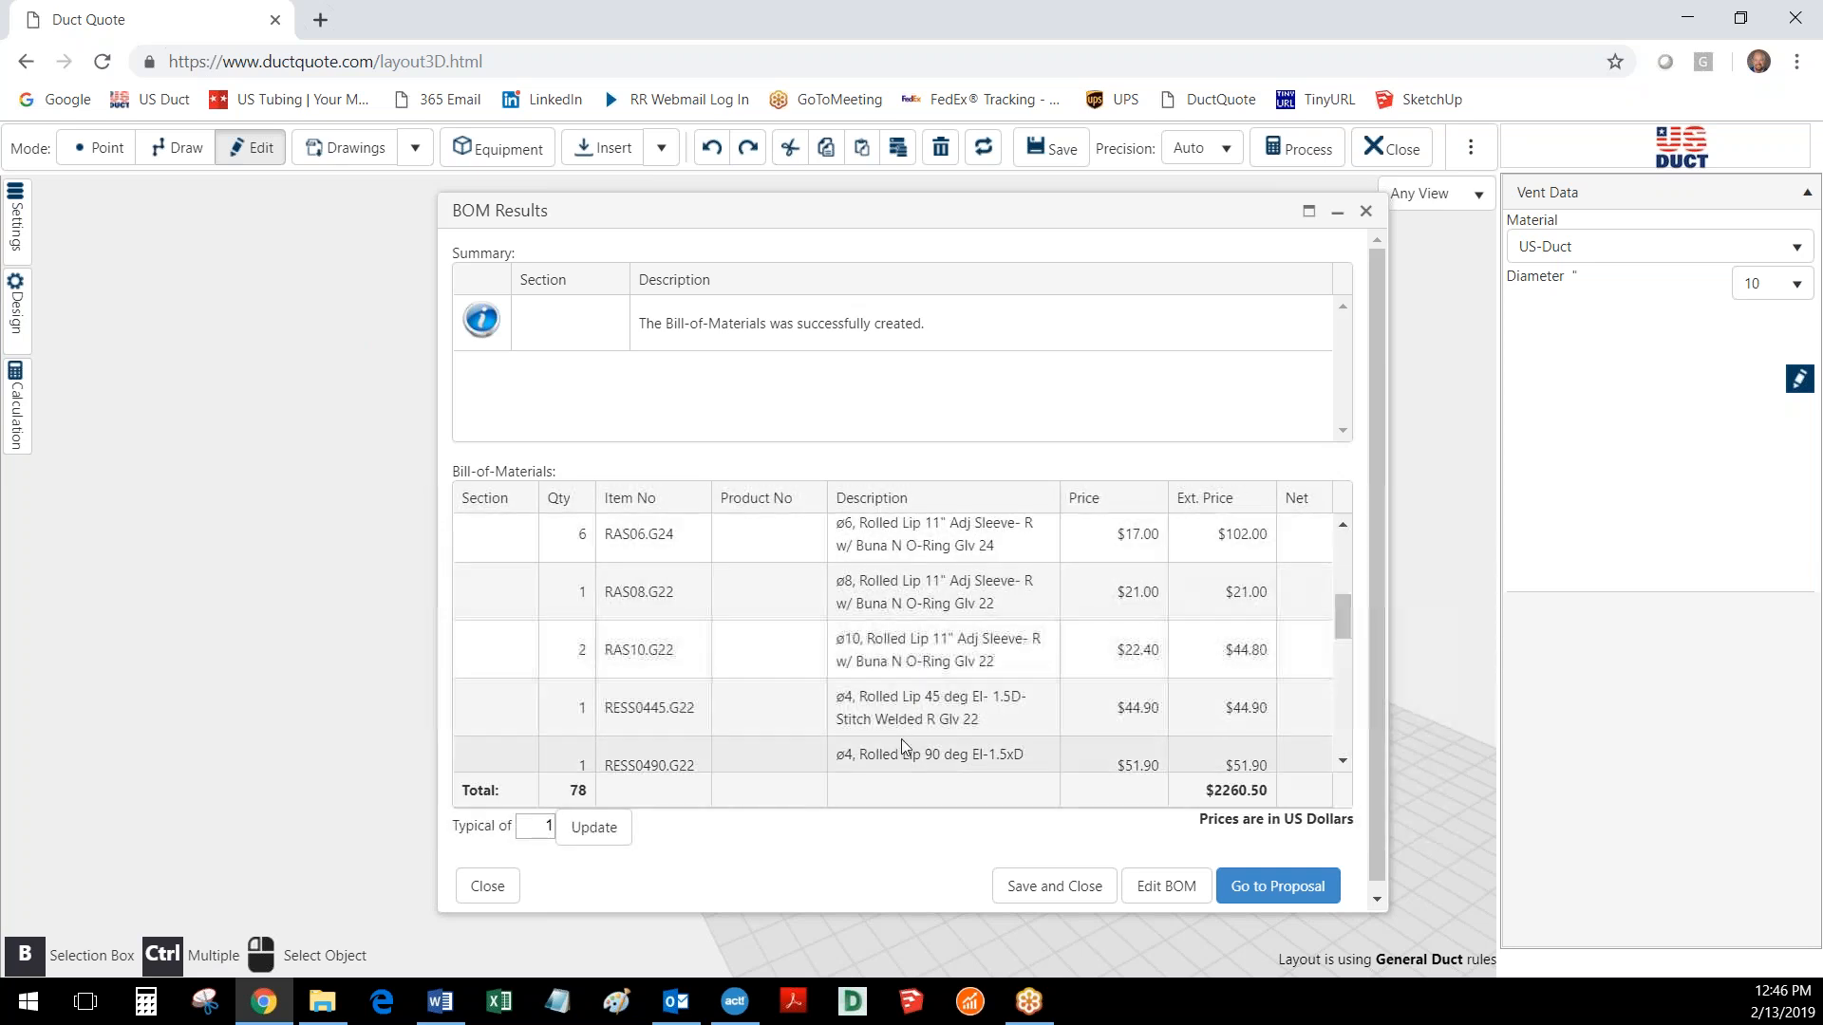
pyautogui.scroll(-3, 926, 628)
pyautogui.scroll(-5, 927, 628)
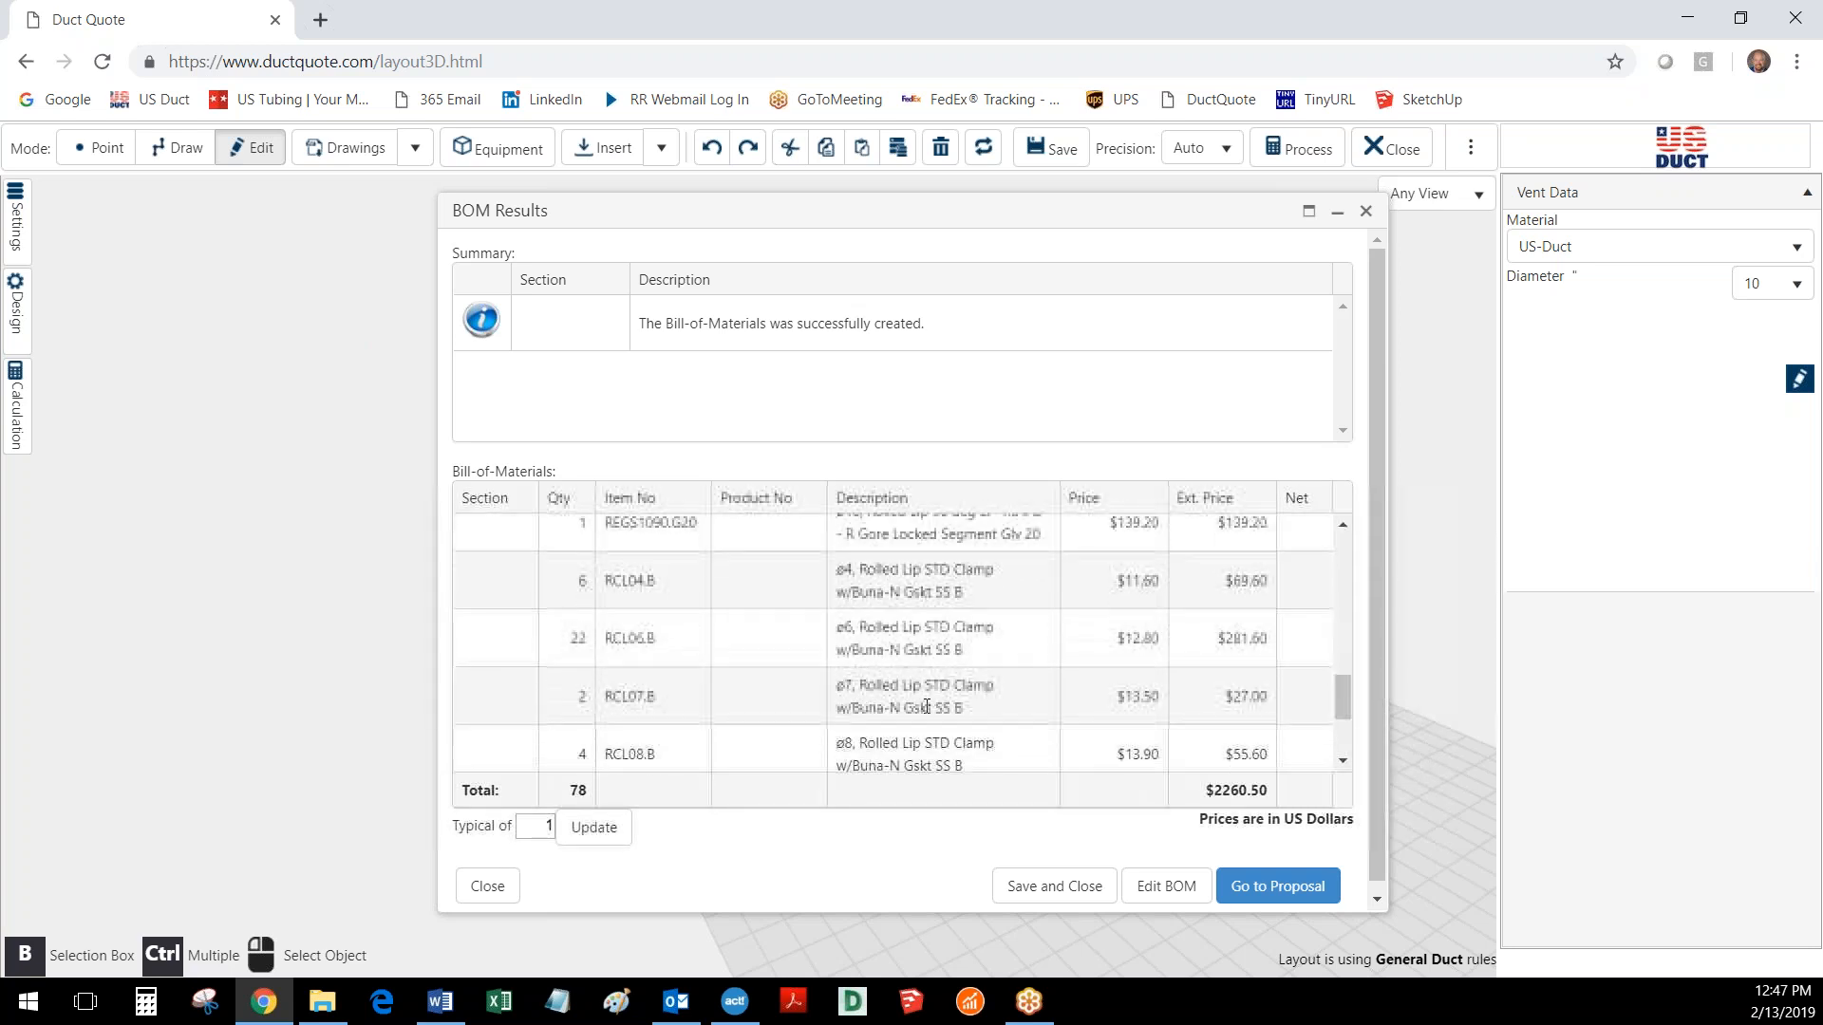
pyautogui.scroll(-3, 906, 683)
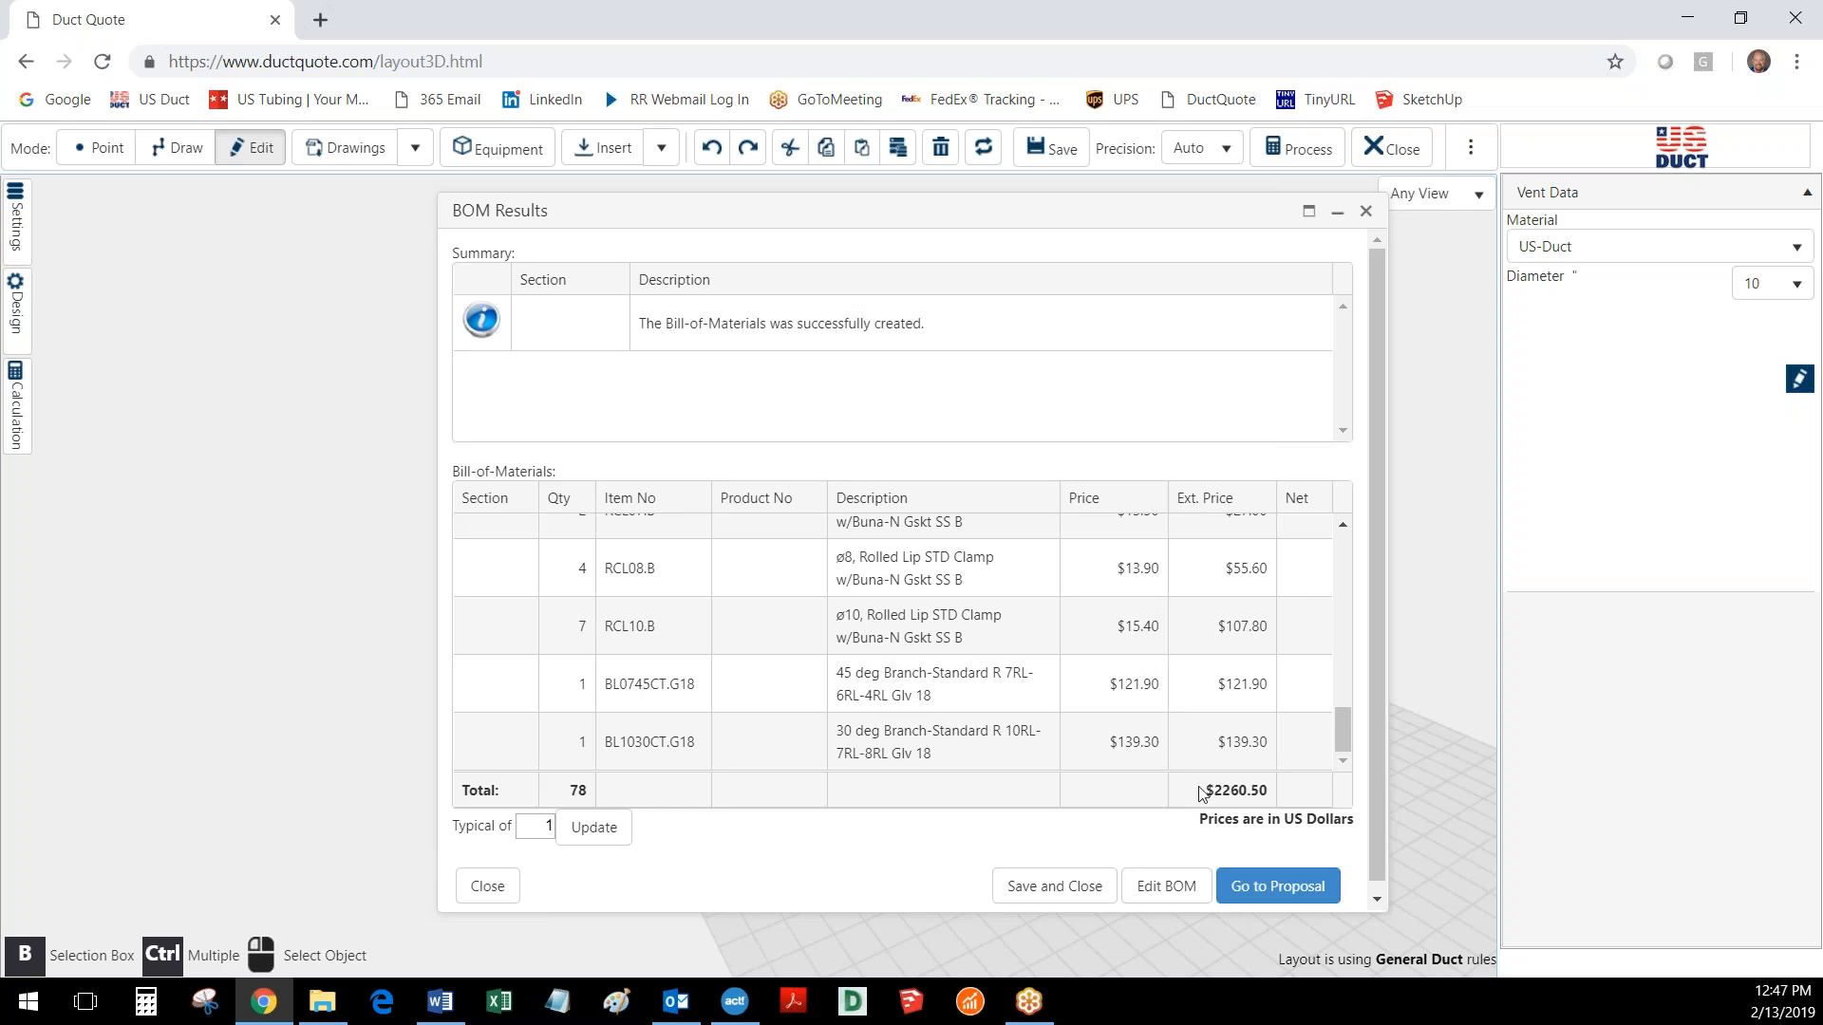
pyautogui.click(1026, 897)
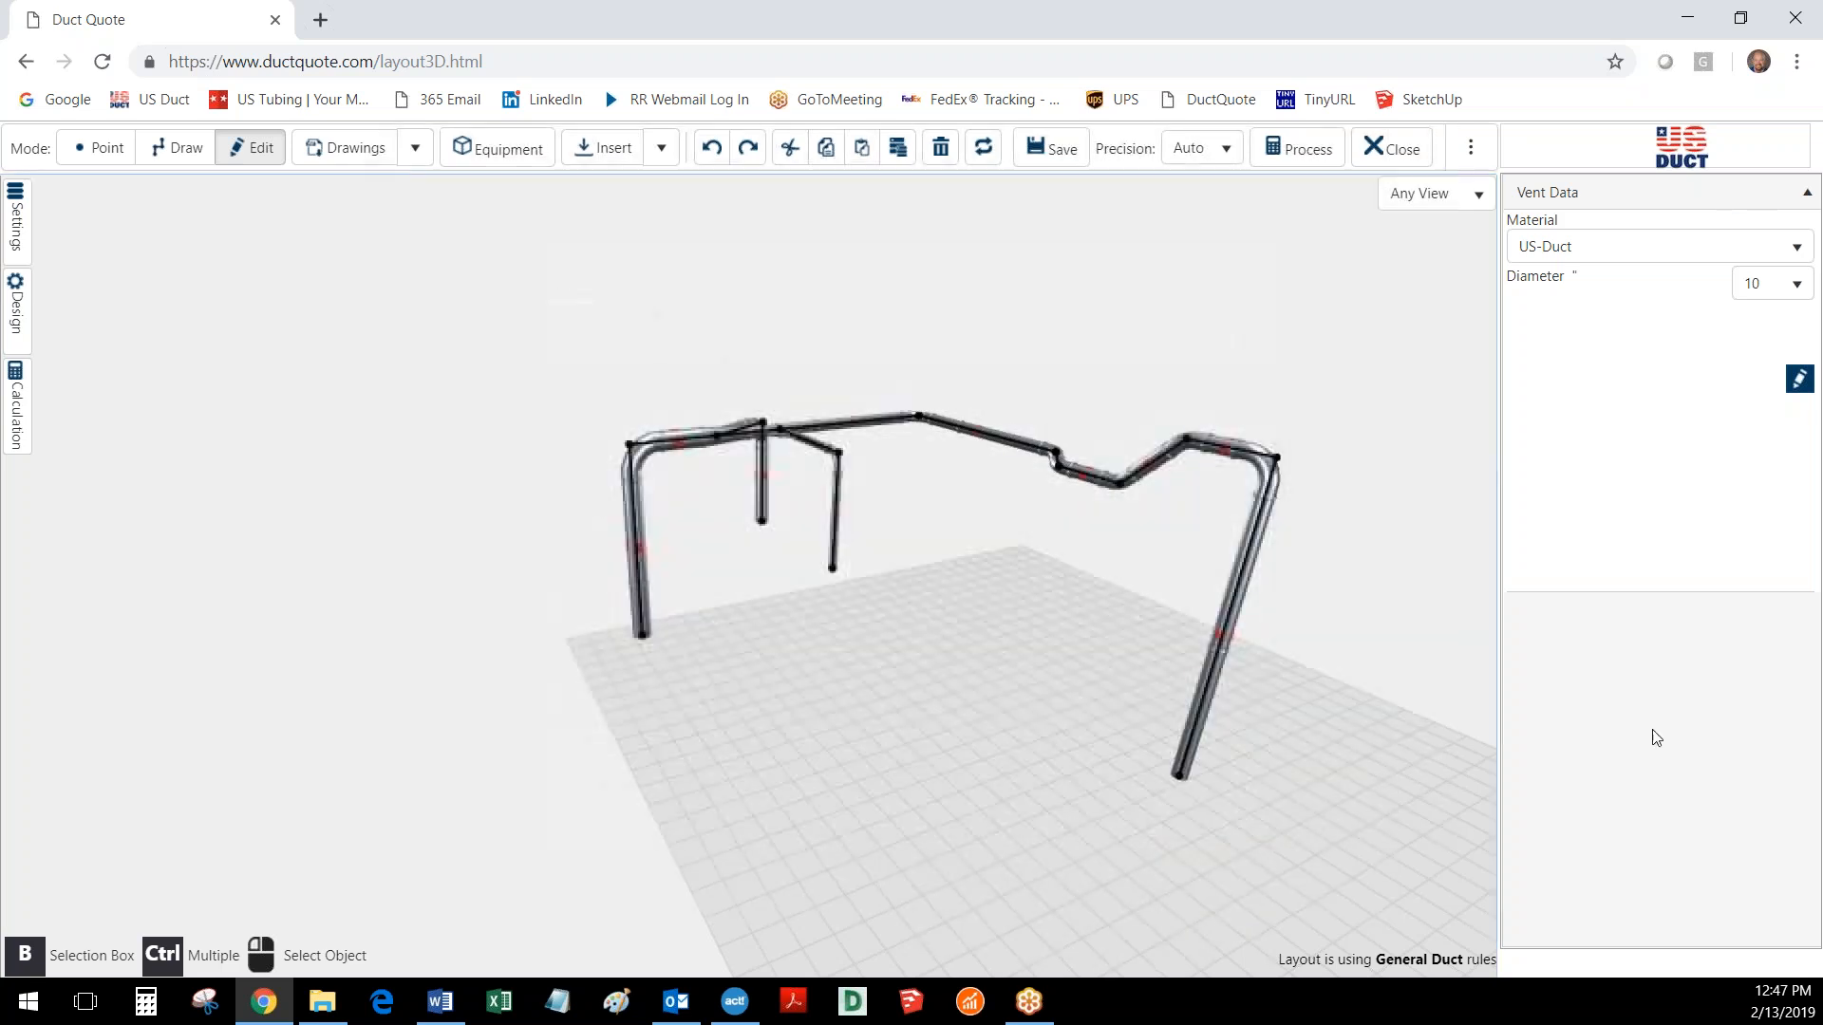